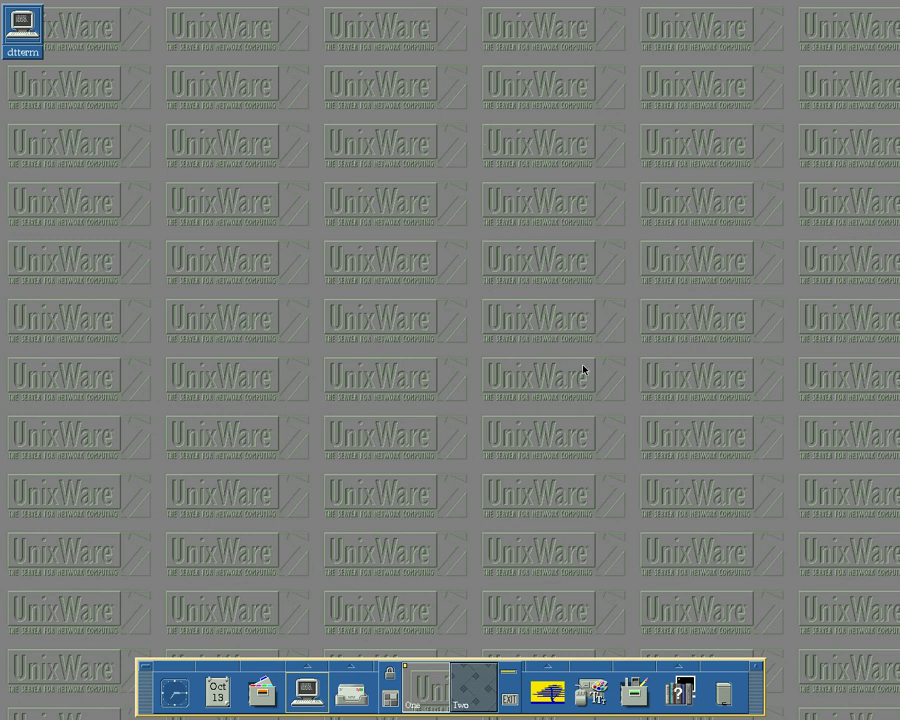
- Open the SCO launcher group on the CDE front panel
click(543, 667)
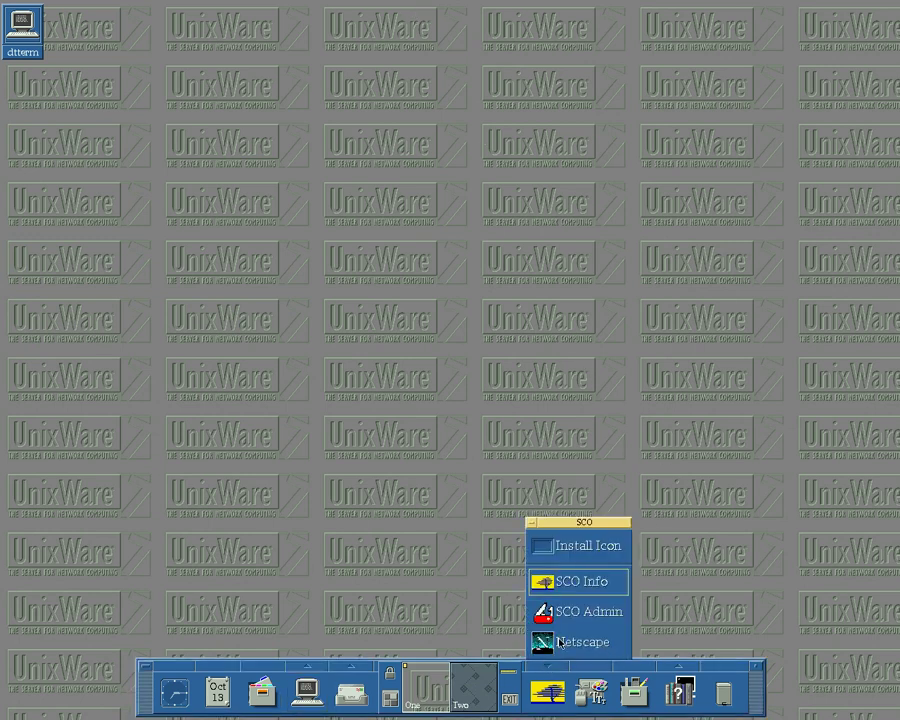
click(560, 643)
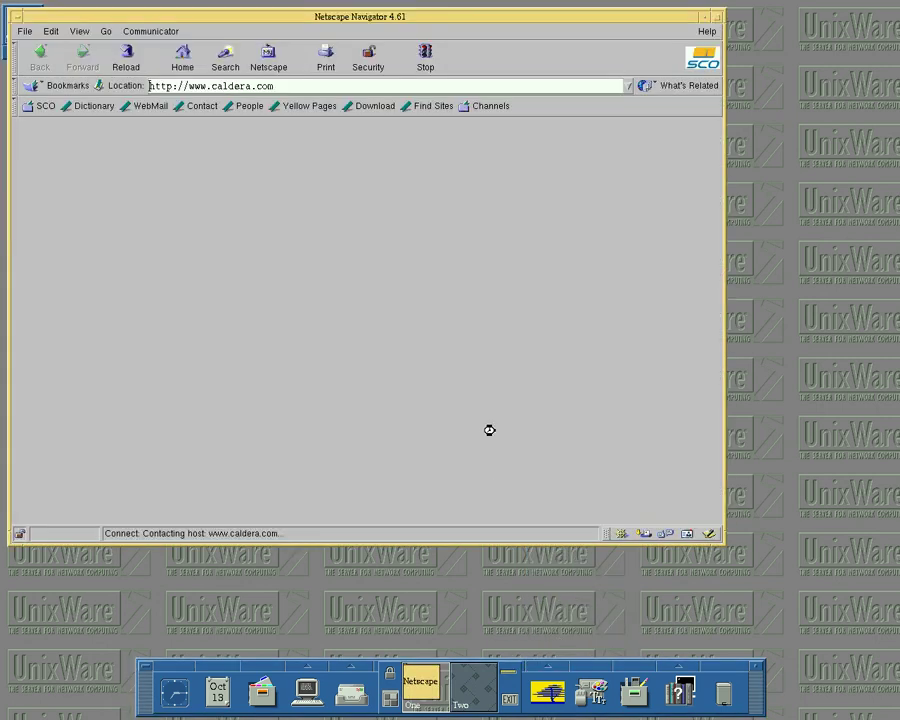
triple_click(290, 90)
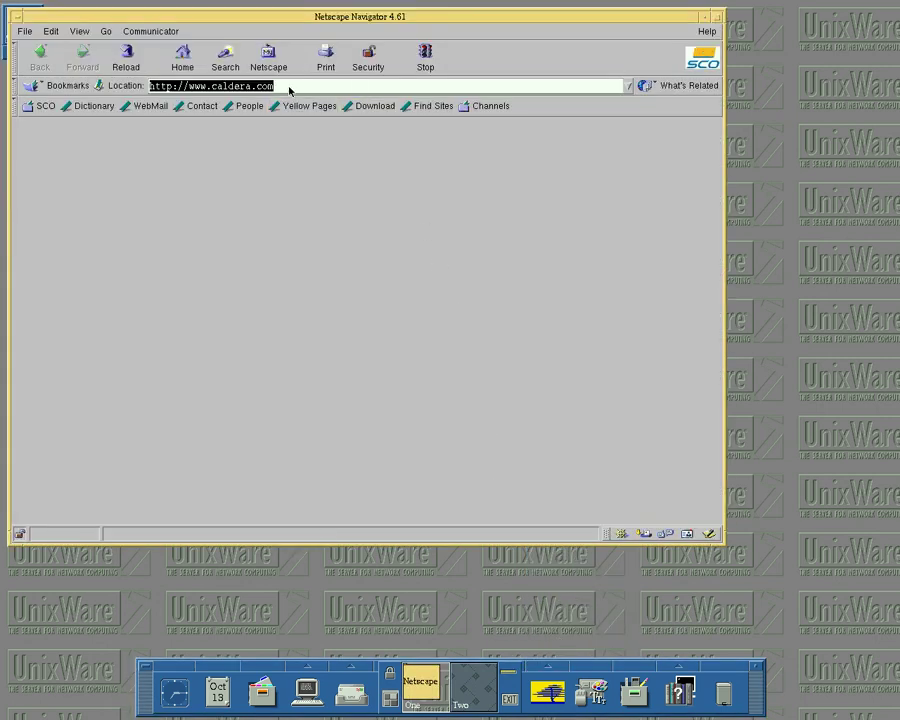
key(BackSpace)
text(http)
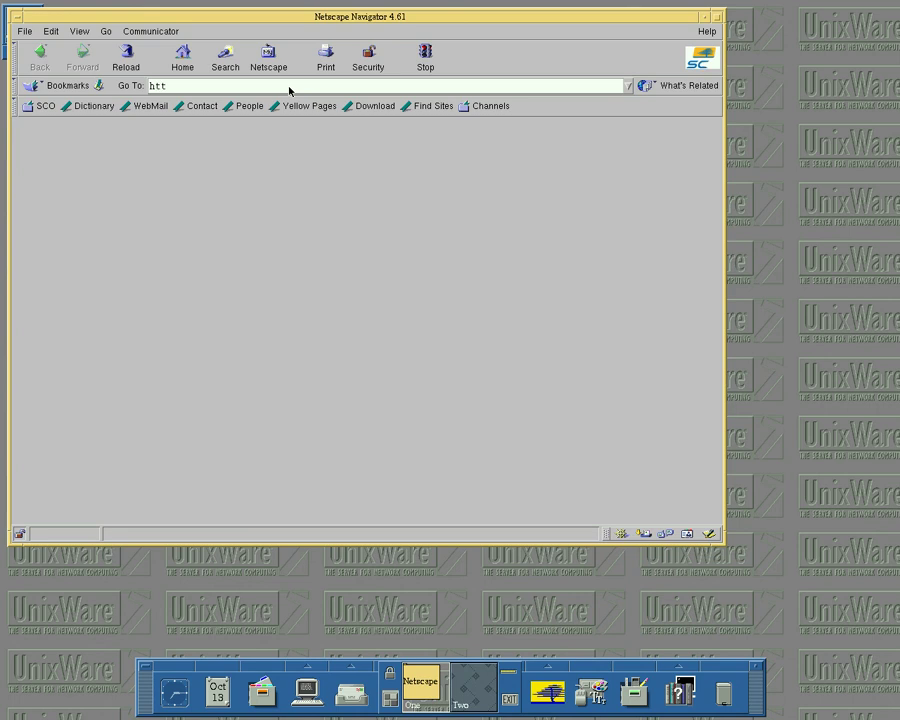
text(://www.google.com)
key(Return)
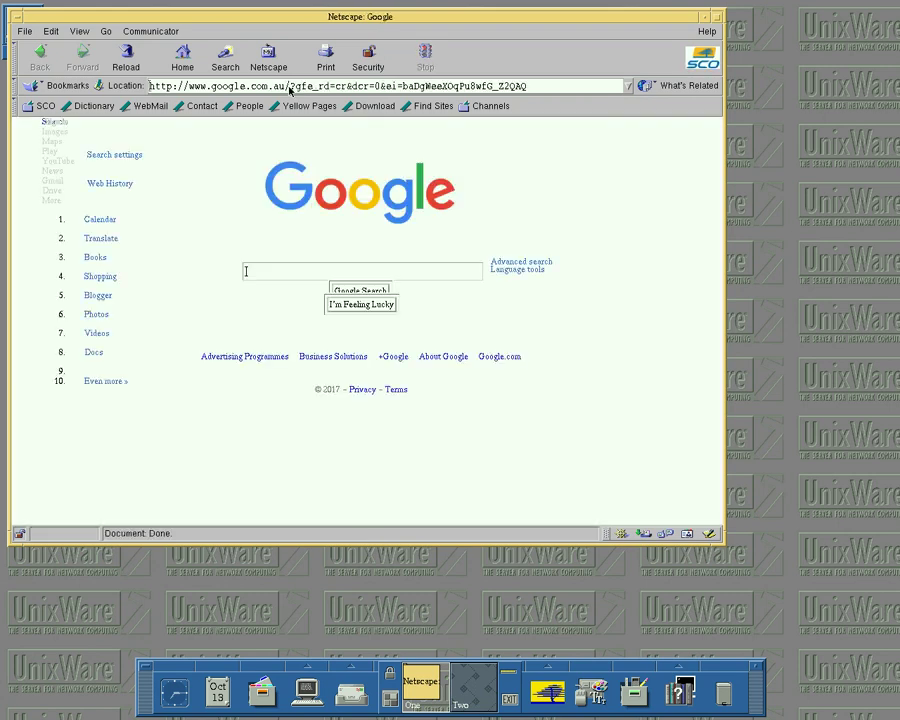
- Search Google for 'sco unixware', scroll through the results, then exit Netscape
click(317, 274)
text(sco unixwa)
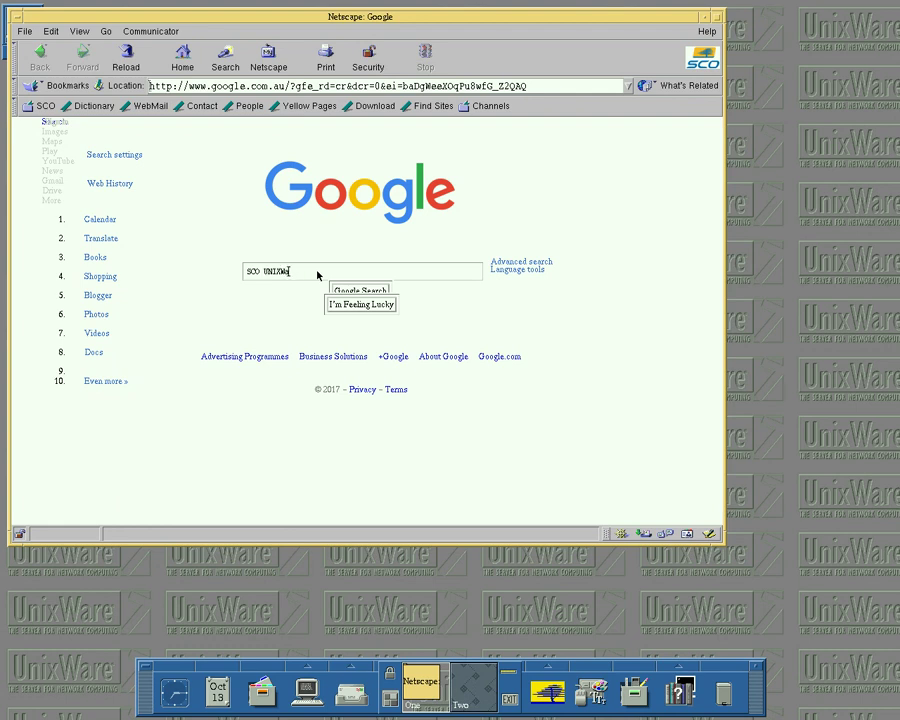
text(re)
key(Return)
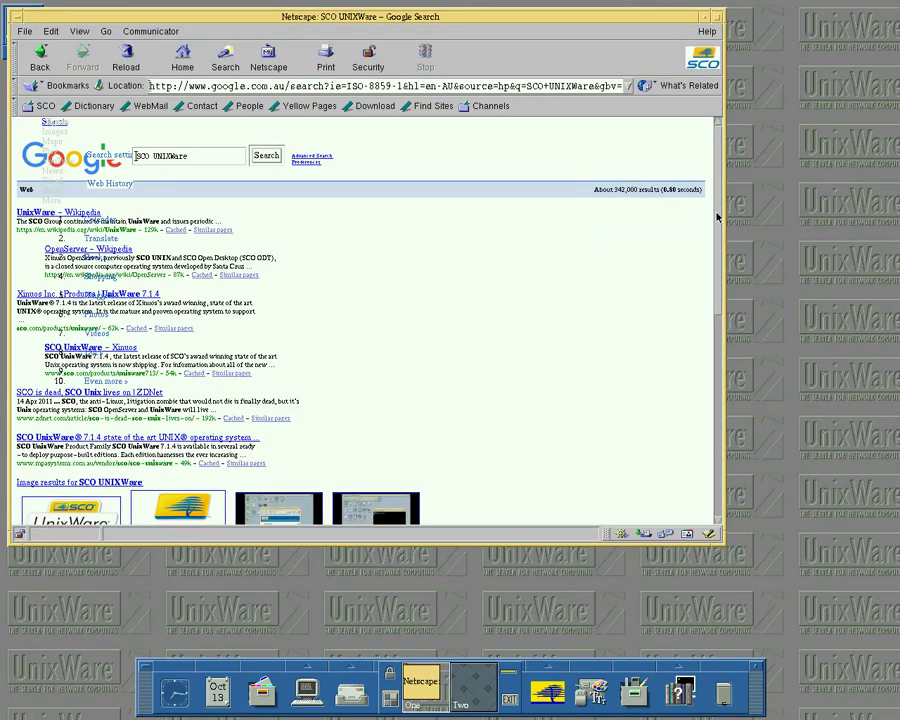
drag(715, 217, 715, 229)
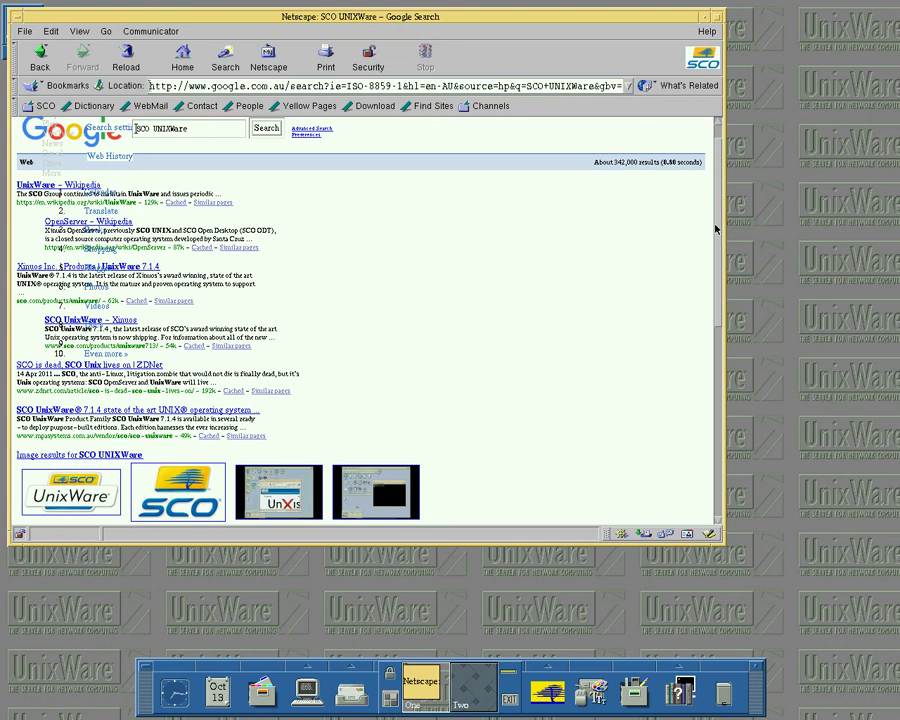
drag(715, 229, 726, 319)
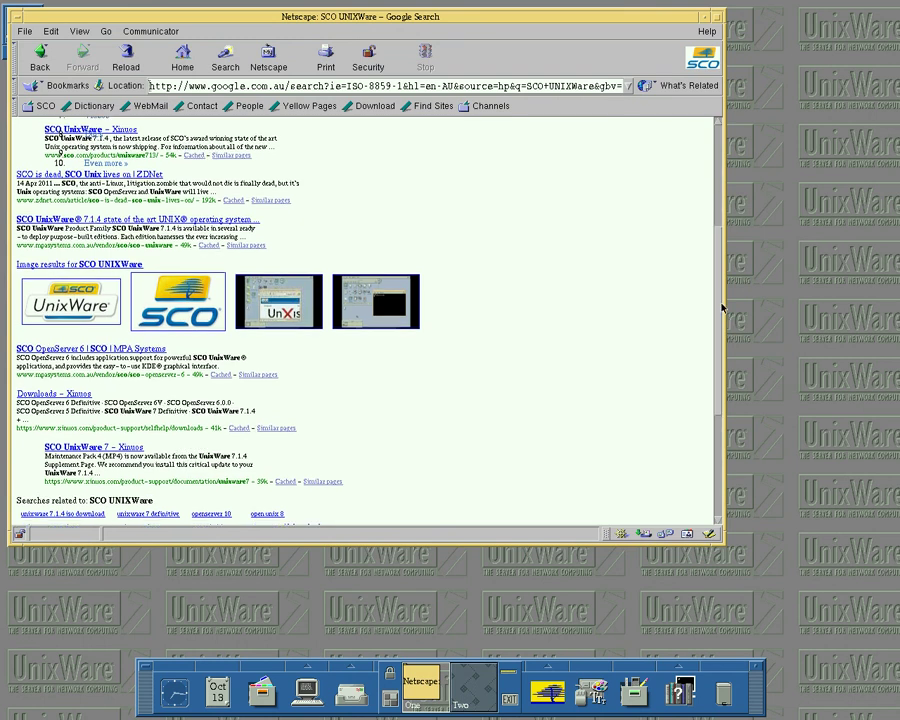
drag(718, 304, 696, 152)
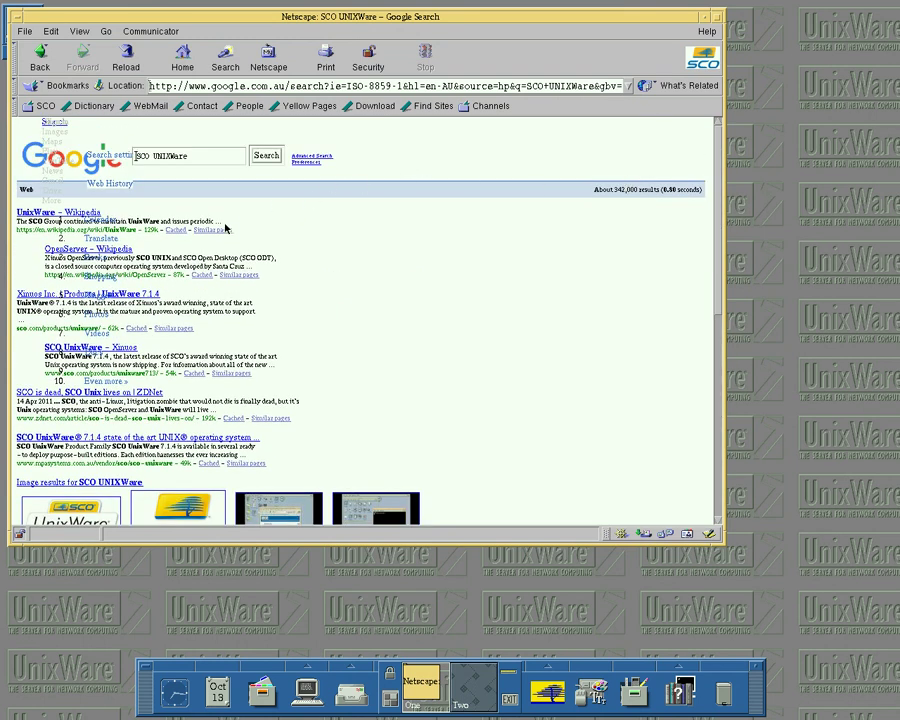
click(25, 32)
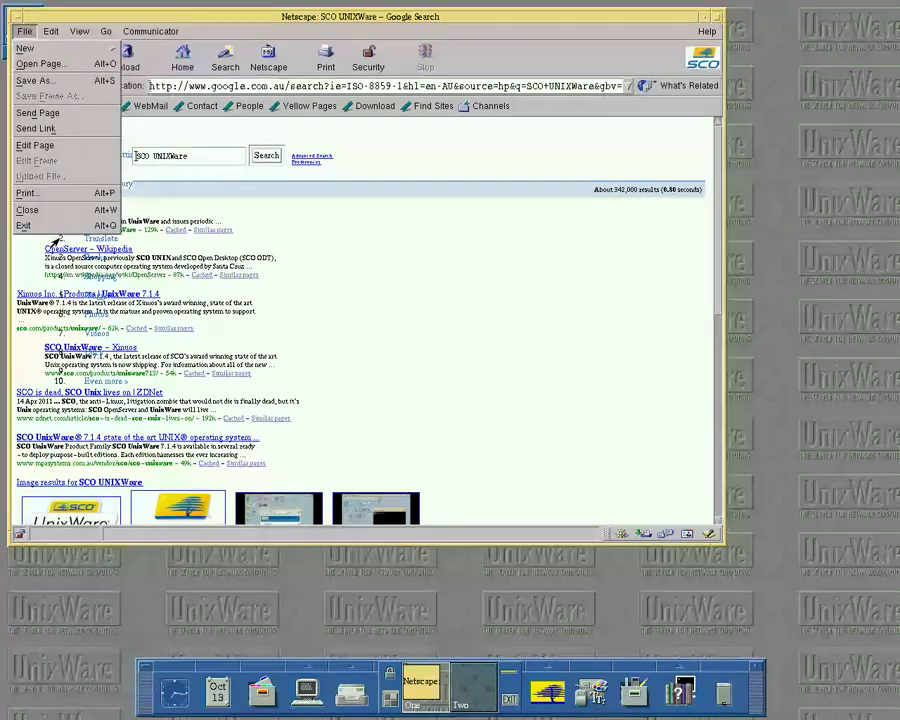
click(58, 224)
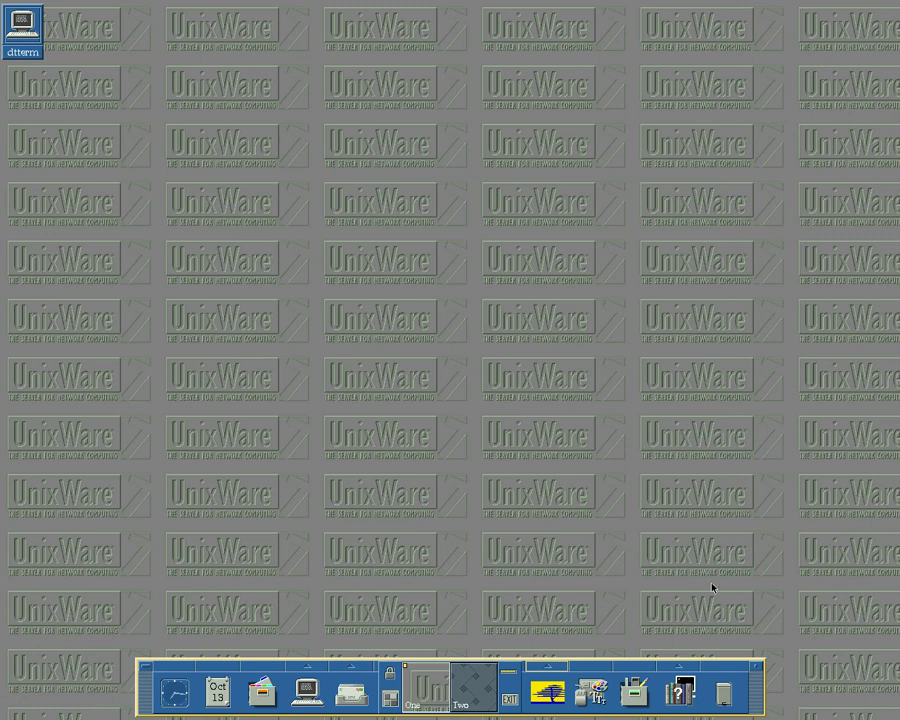
click(680, 666)
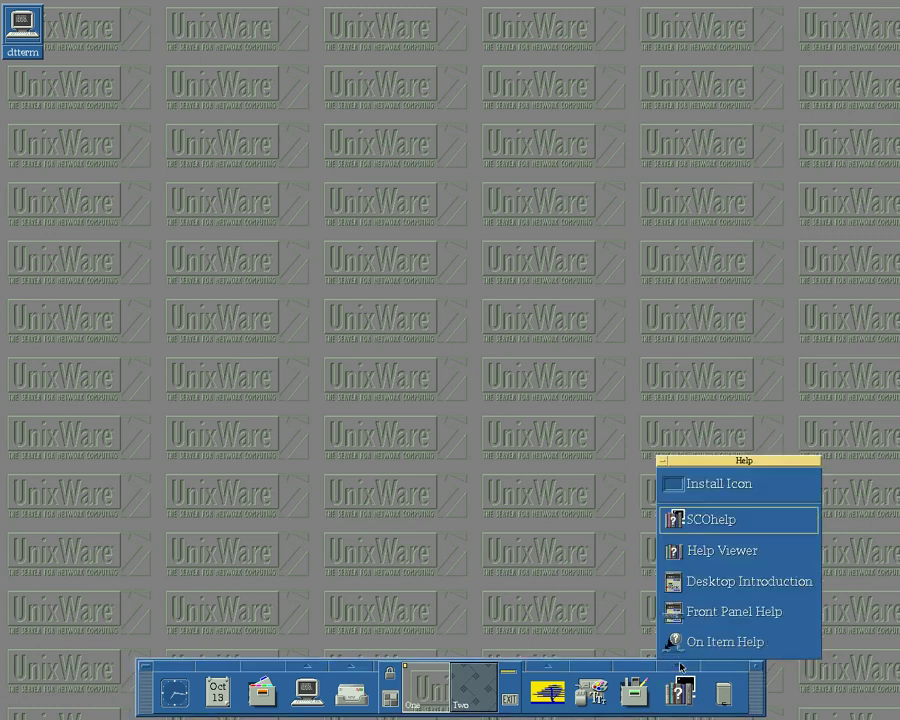
click(730, 584)
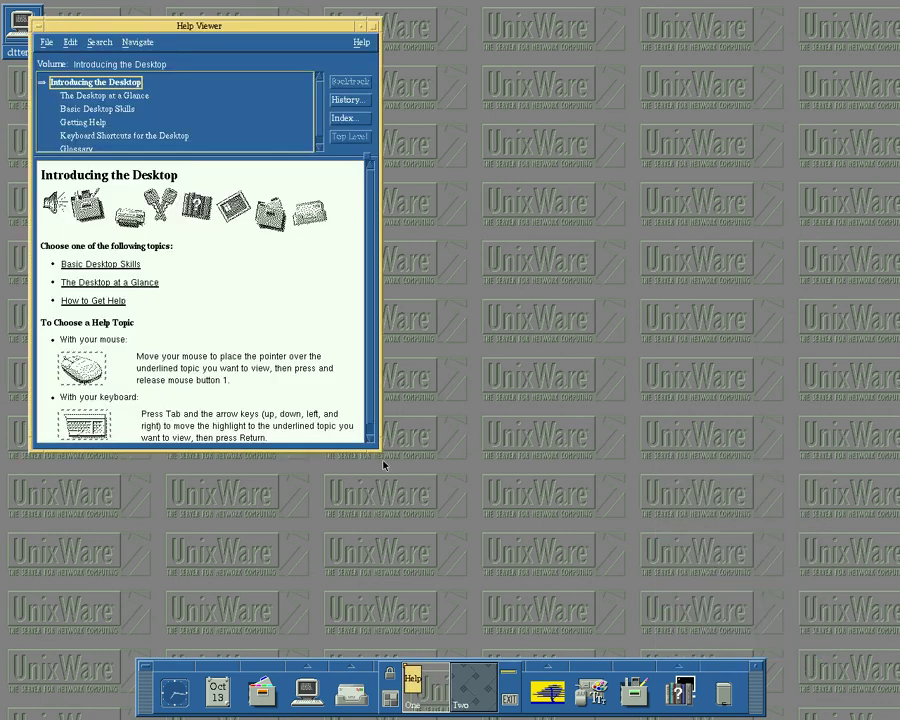
drag(380, 455, 746, 598)
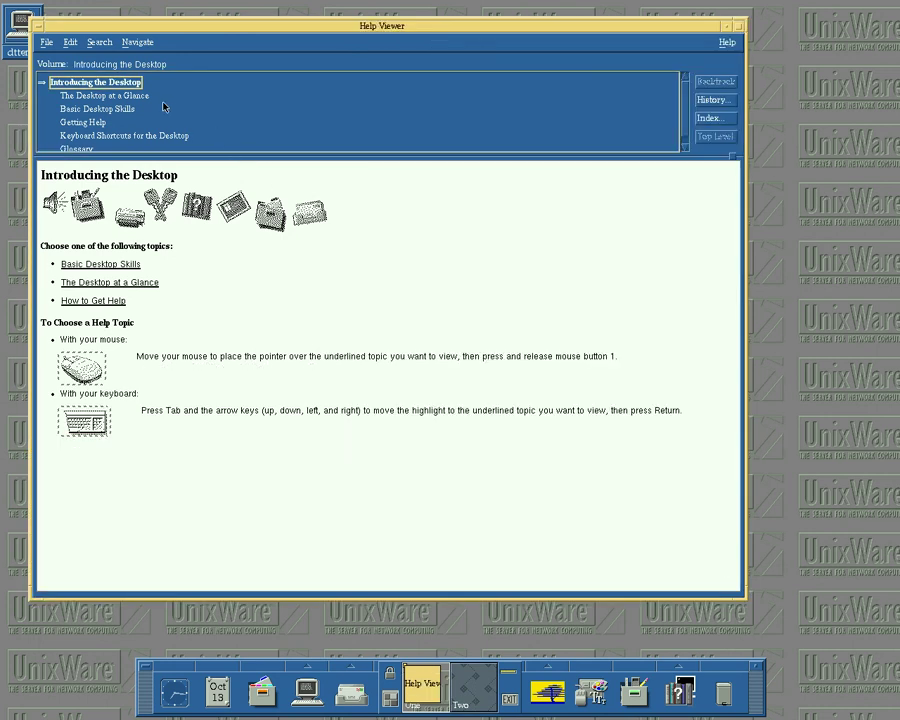
click(106, 95)
click(110, 112)
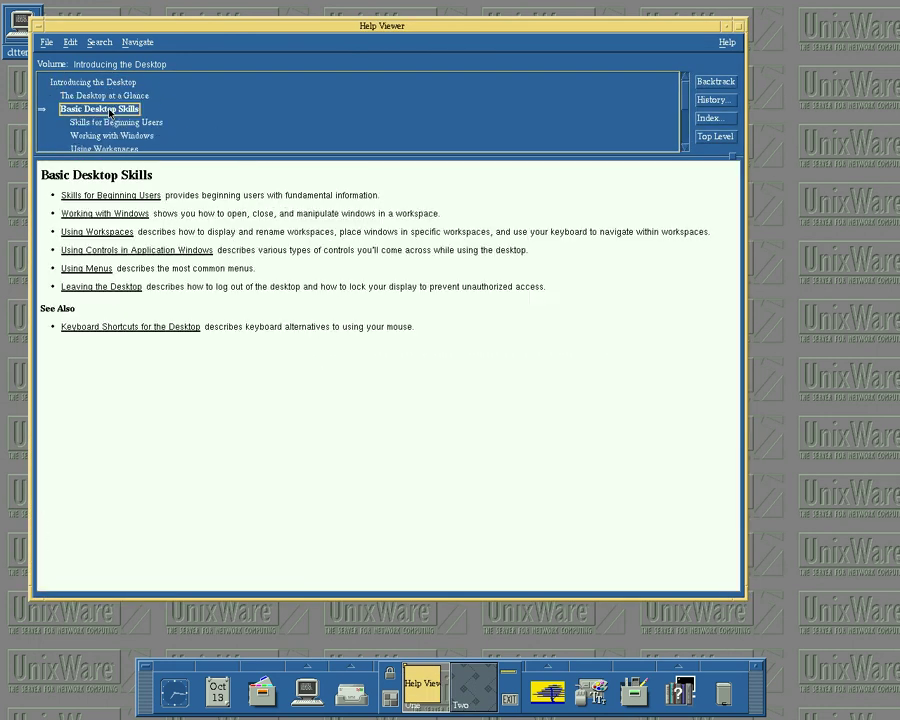
click(686, 99)
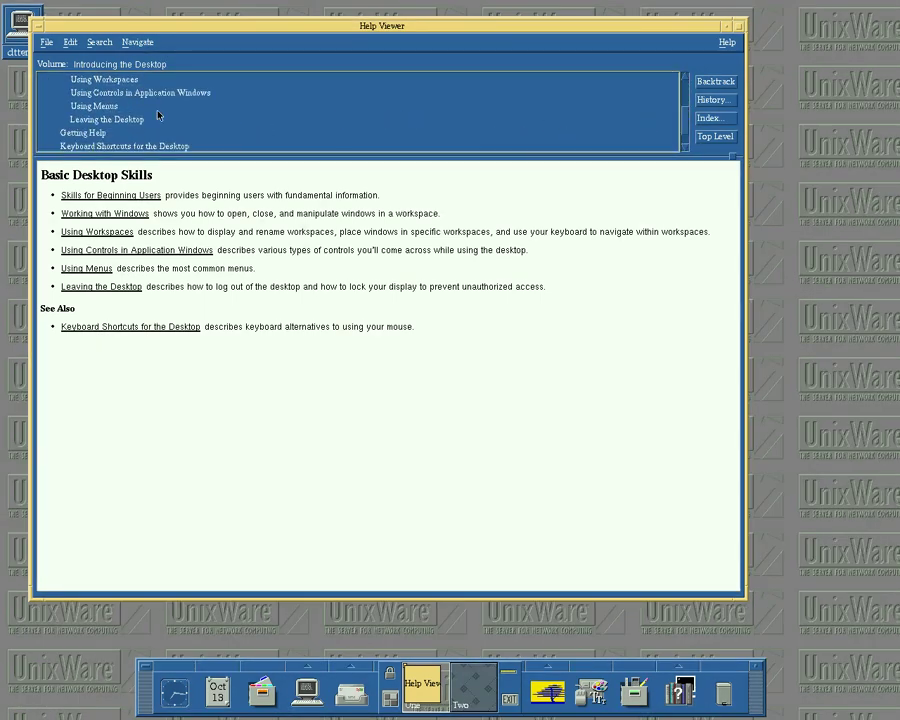
click(140, 120)
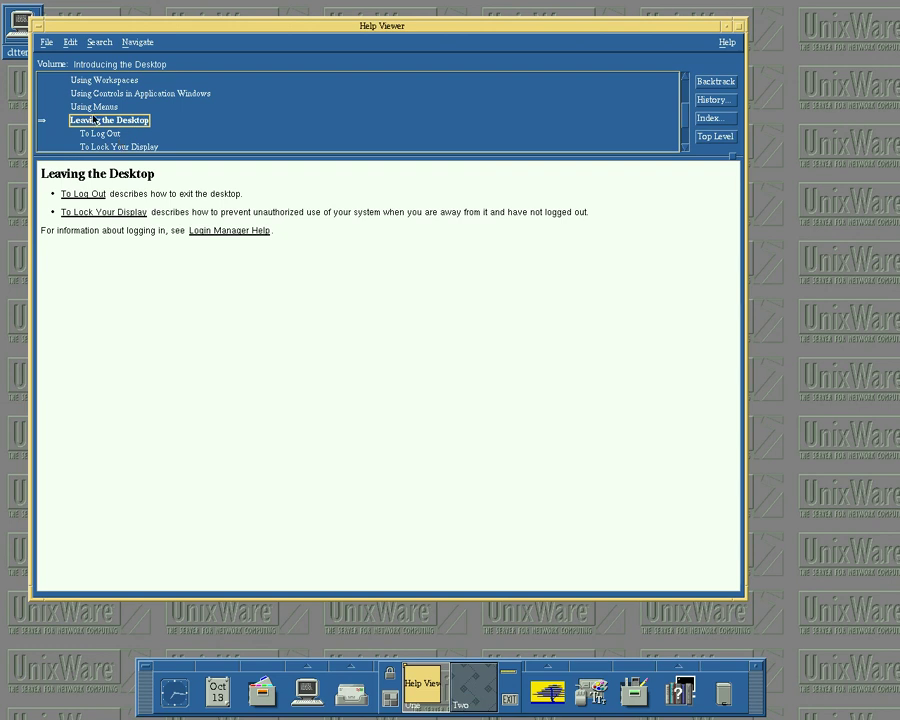
click(46, 43)
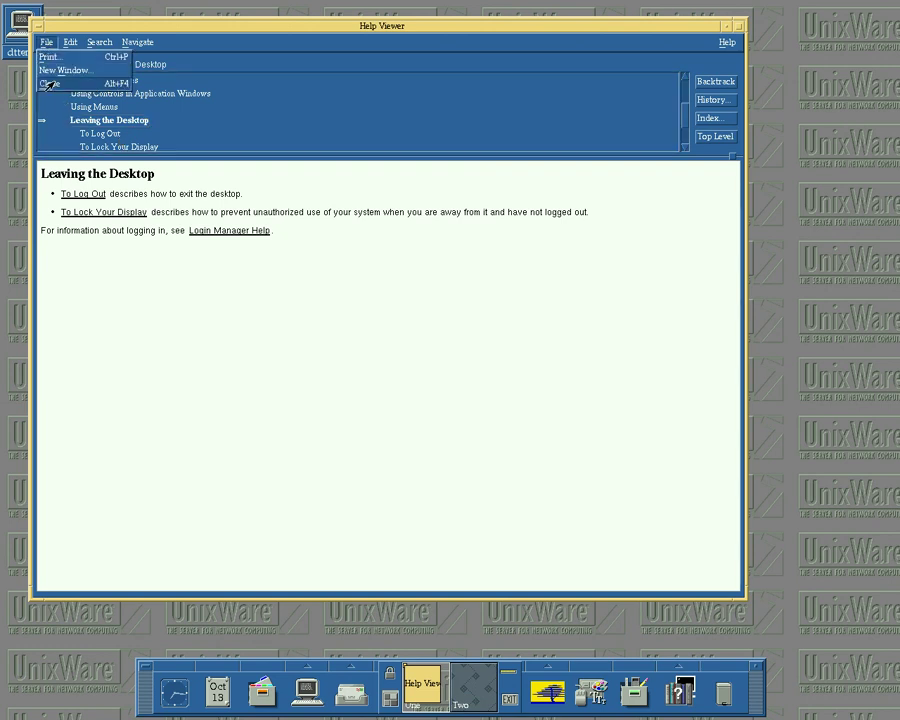
click(45, 83)
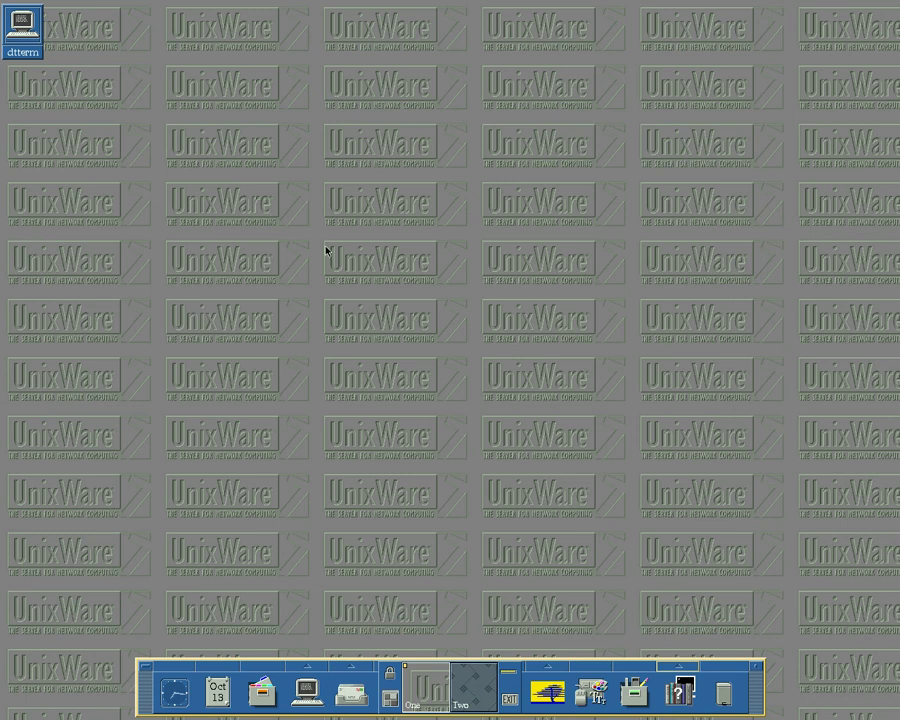
click(665, 668)
- Close the help launchers and open the Desktop_Apps folder in Application Manager
click(667, 667)
click(634, 692)
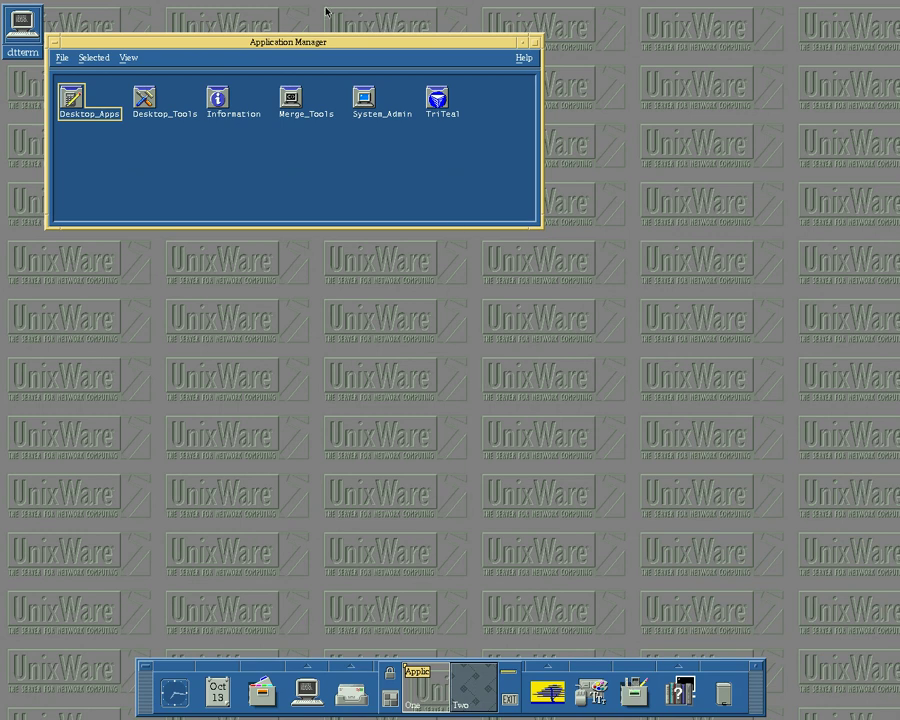
click(72, 98)
double_click(72, 98)
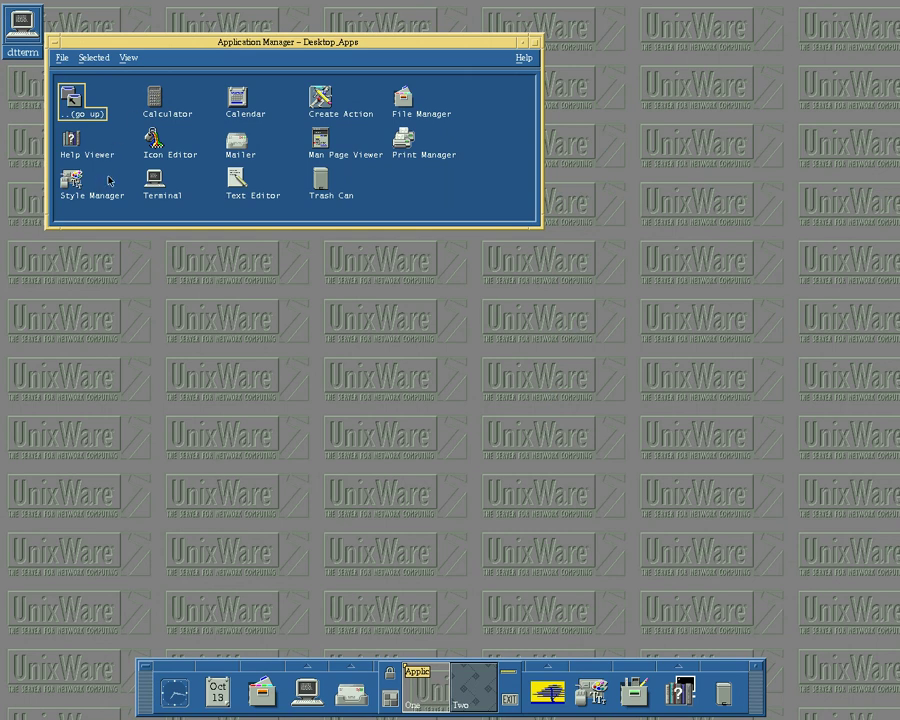
- Launch and close Calculator, then start File Manager and cancel its folder prompt
double_click(152, 97)
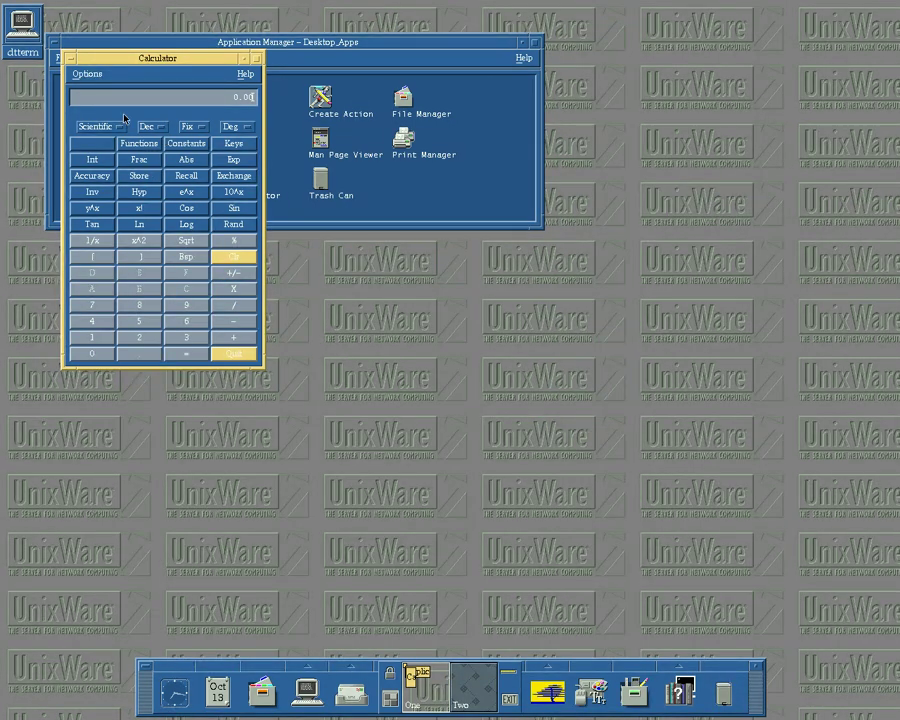
double_click(68, 60)
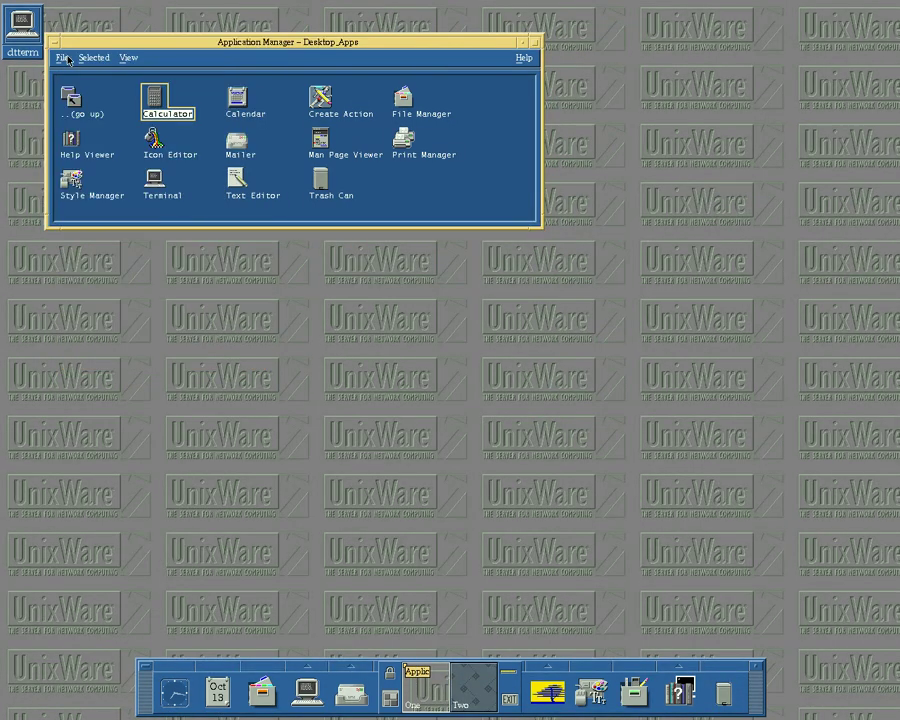
double_click(402, 97)
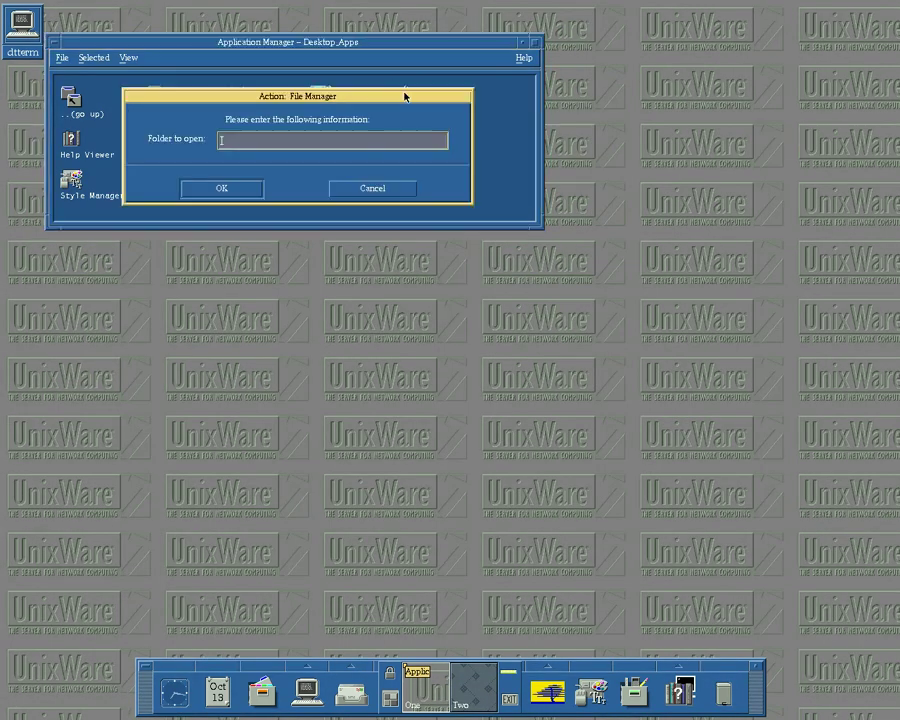
click(338, 188)
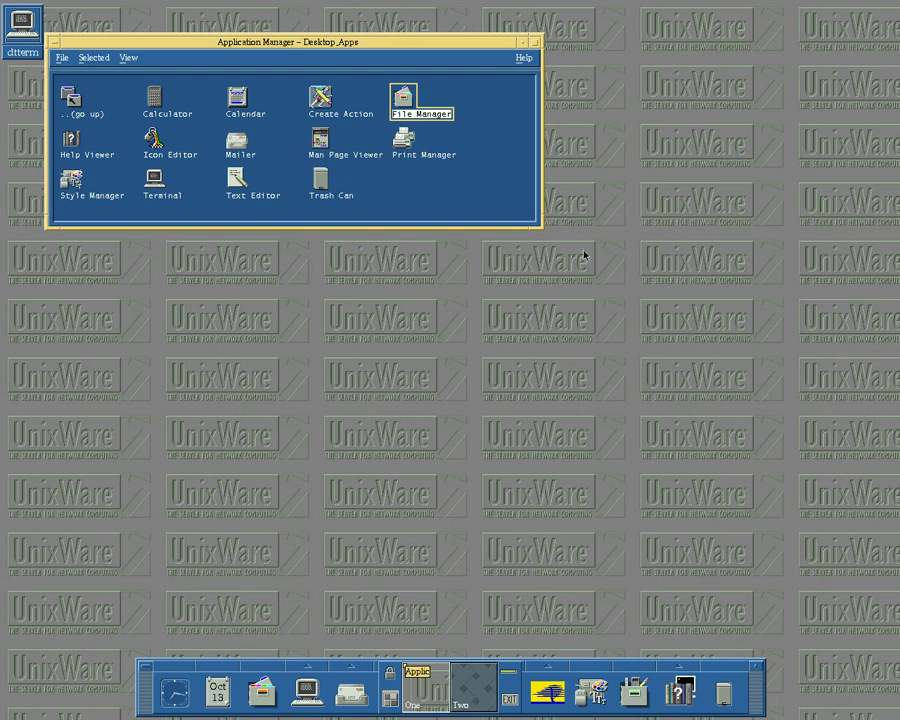
- Type 'A text' in Text Editor, close it without saving, then close Application Manager
double_click(237, 188)
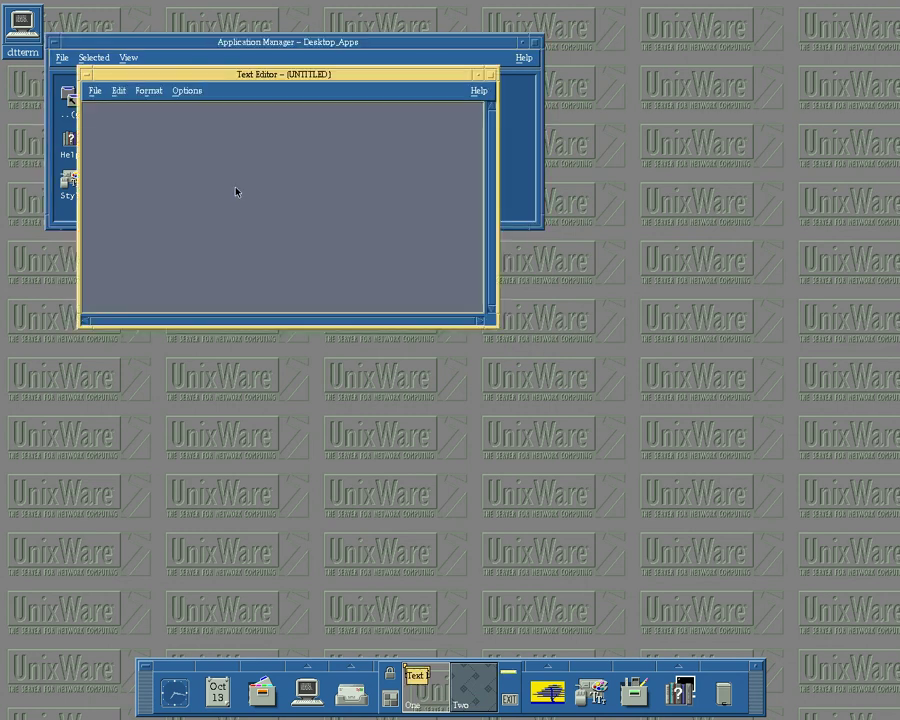
text(A text editor)
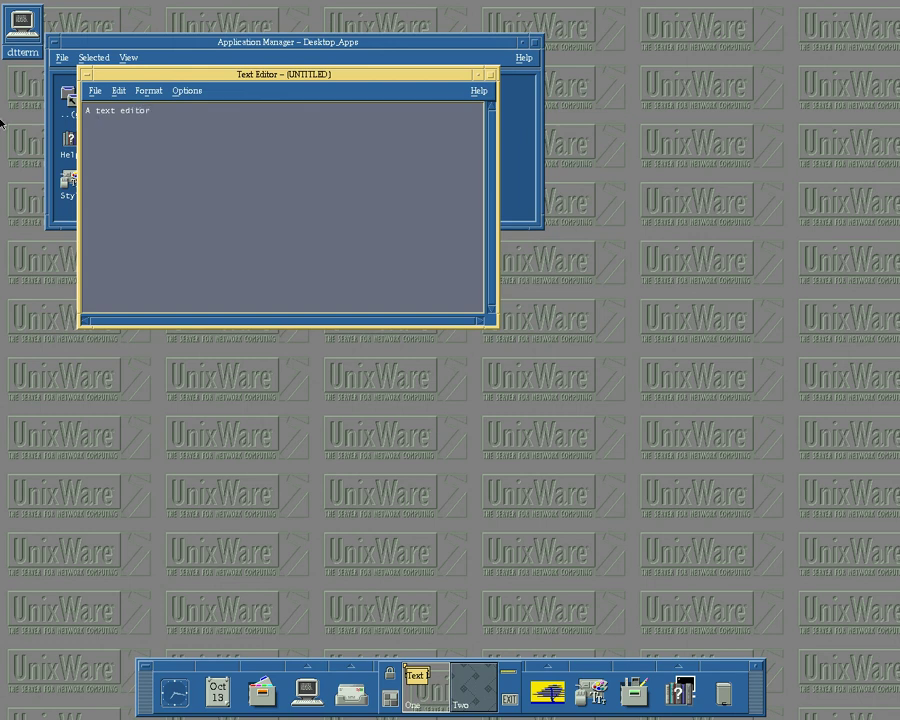
click(95, 91)
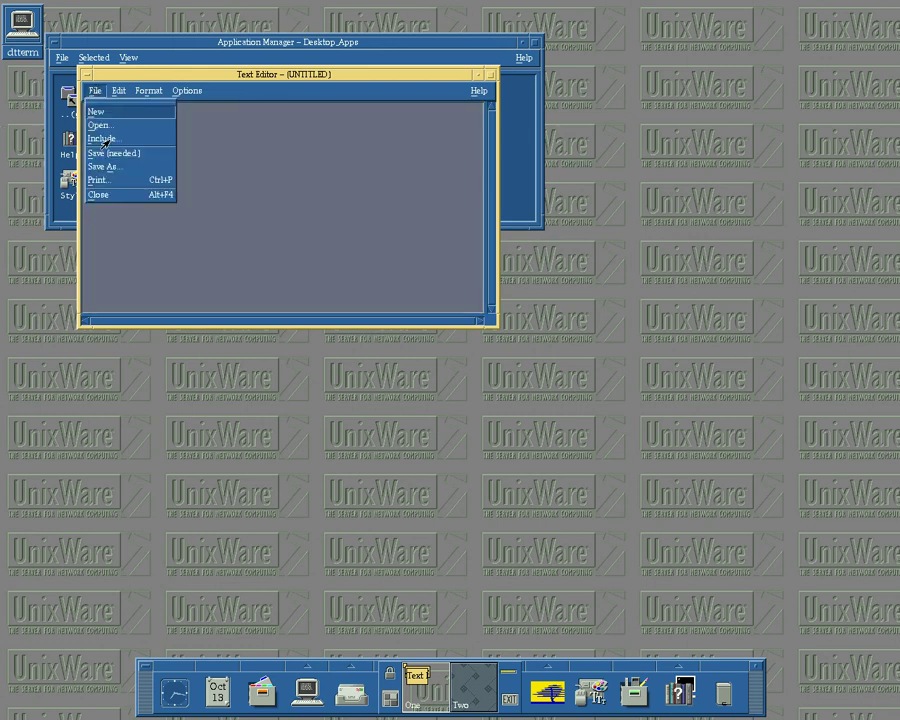
click(100, 195)
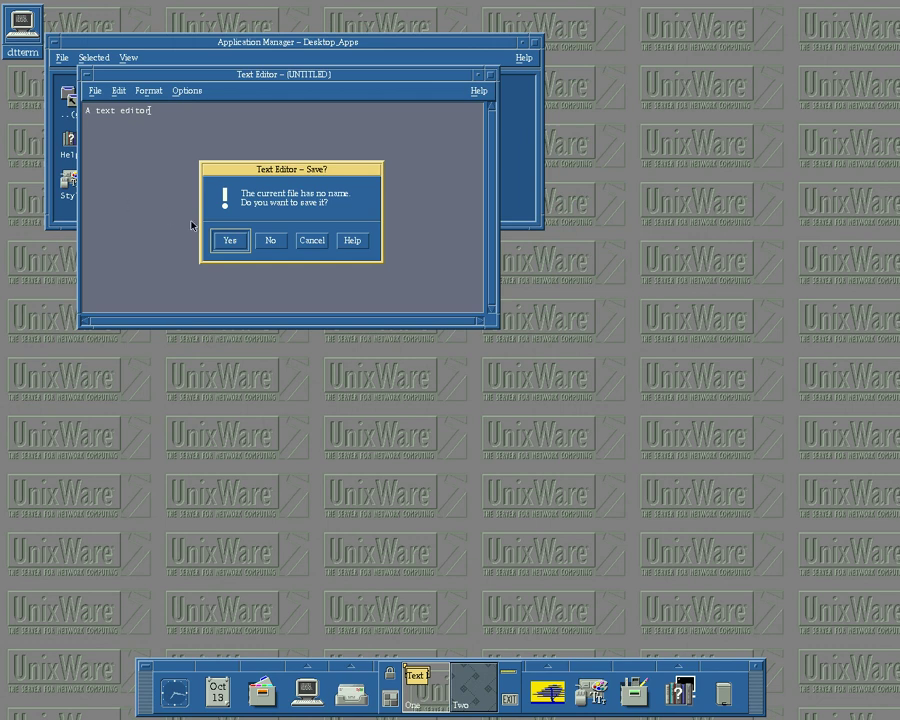
click(270, 241)
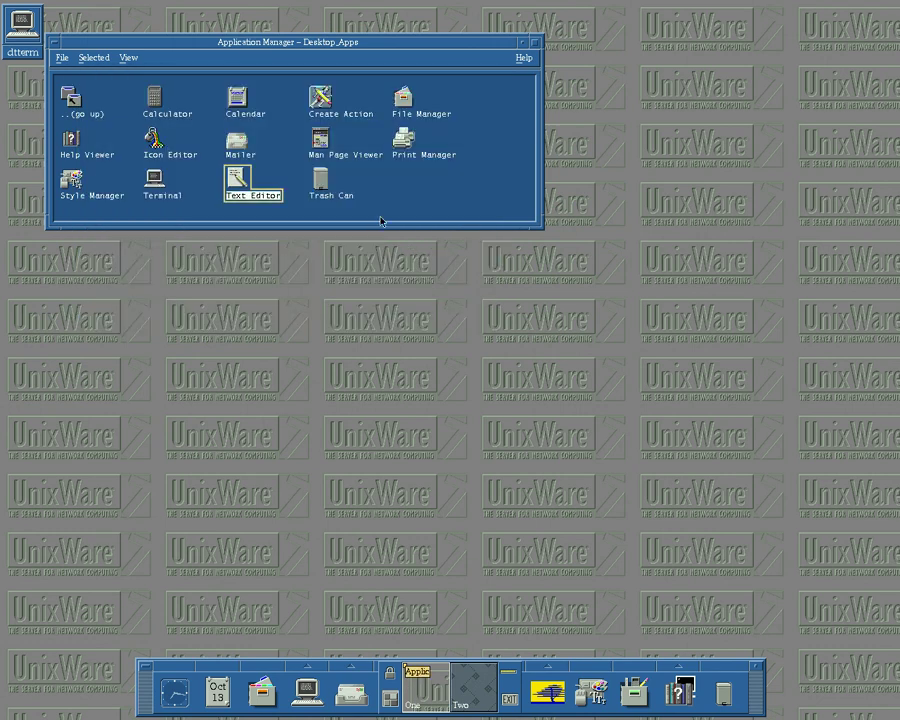
double_click(55, 43)
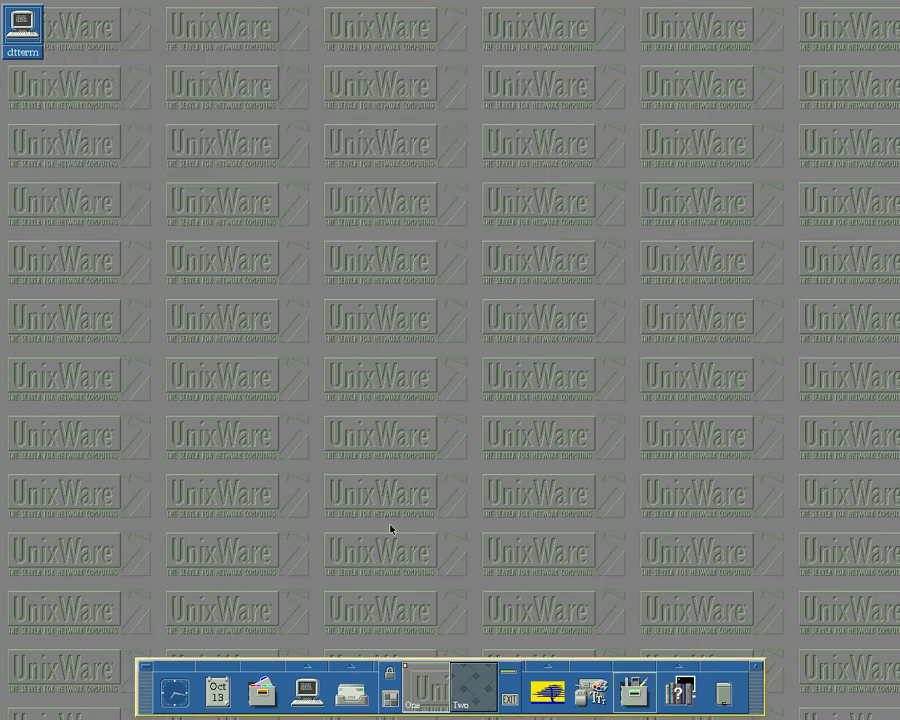
- In Style Manager's Color settings, try the Desert palette, then revert to Default
click(598, 696)
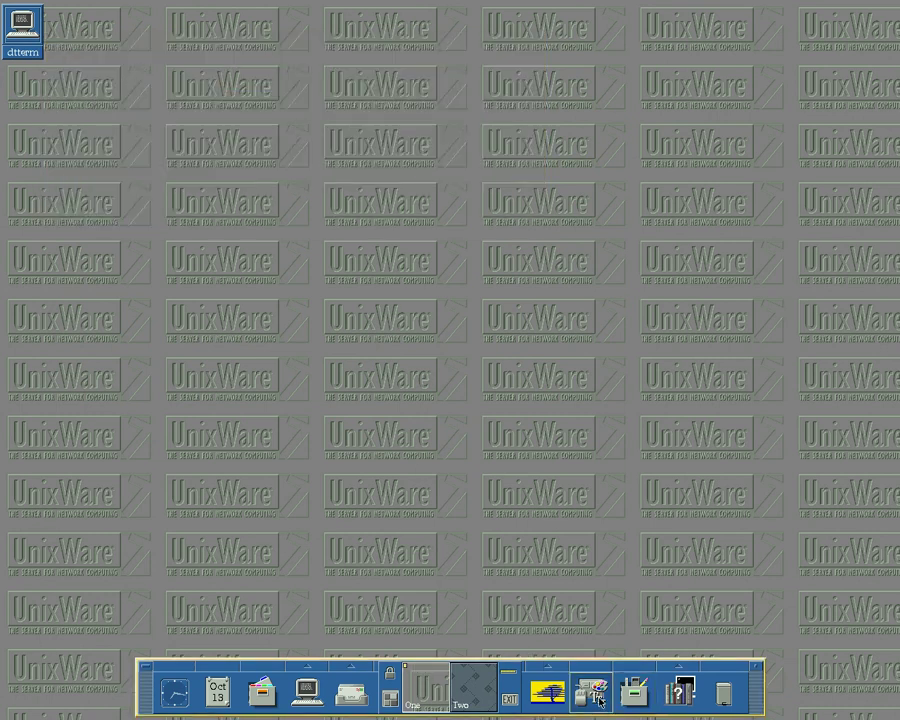
click(129, 130)
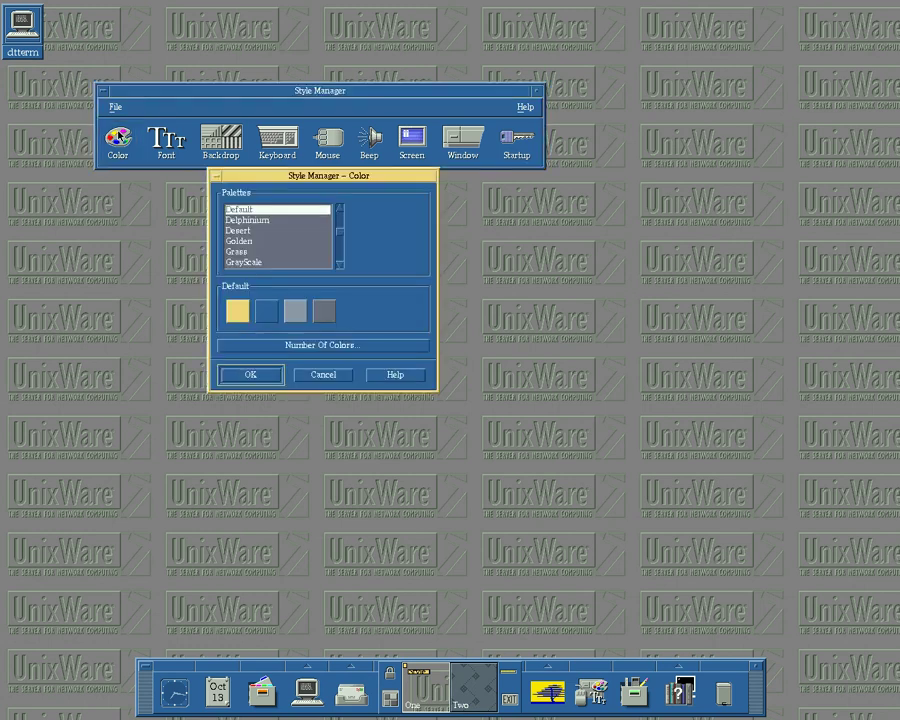
click(242, 229)
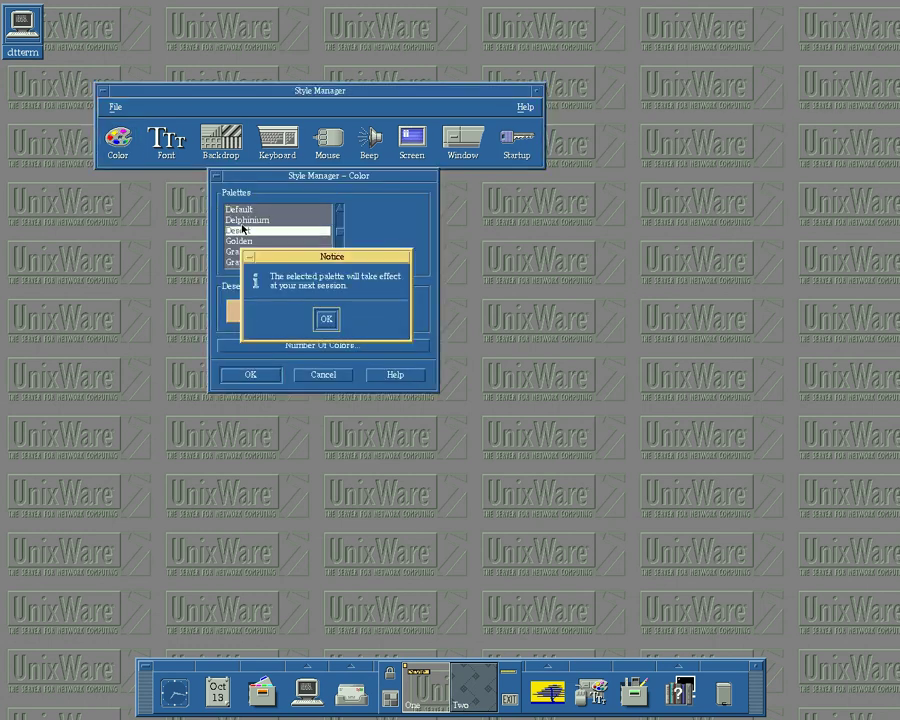
click(322, 318)
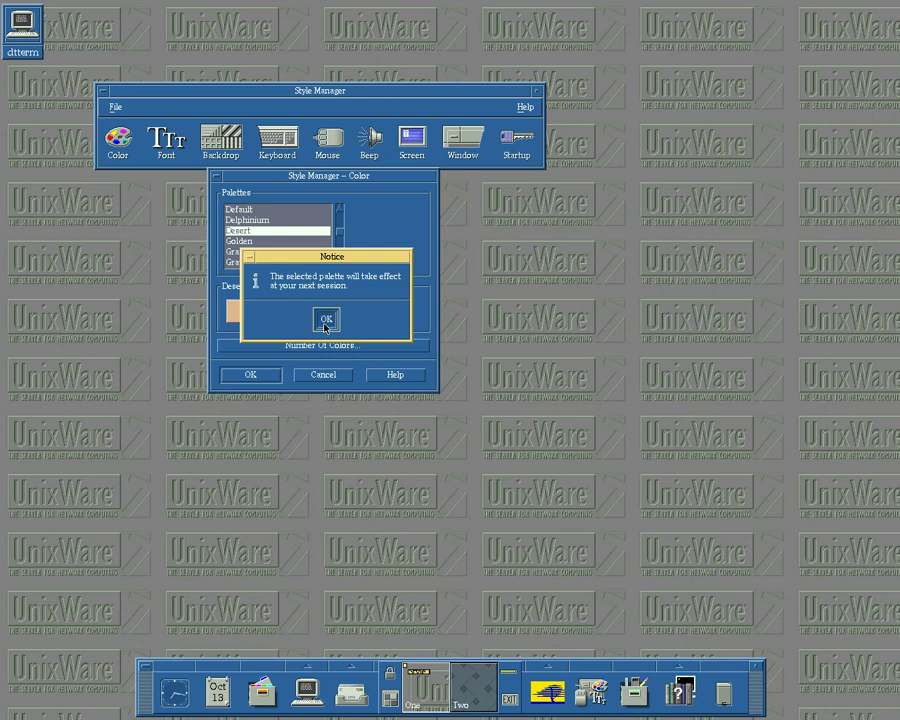
click(270, 210)
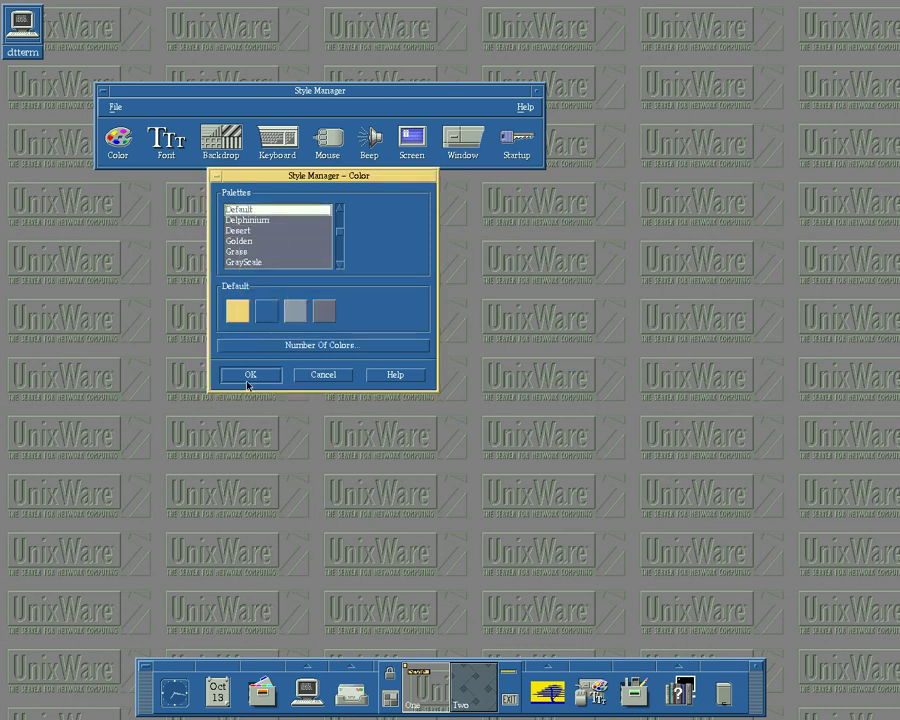
- Set Number Of Colors to More Colors for Desktop and apply the colour settings
click(269, 345)
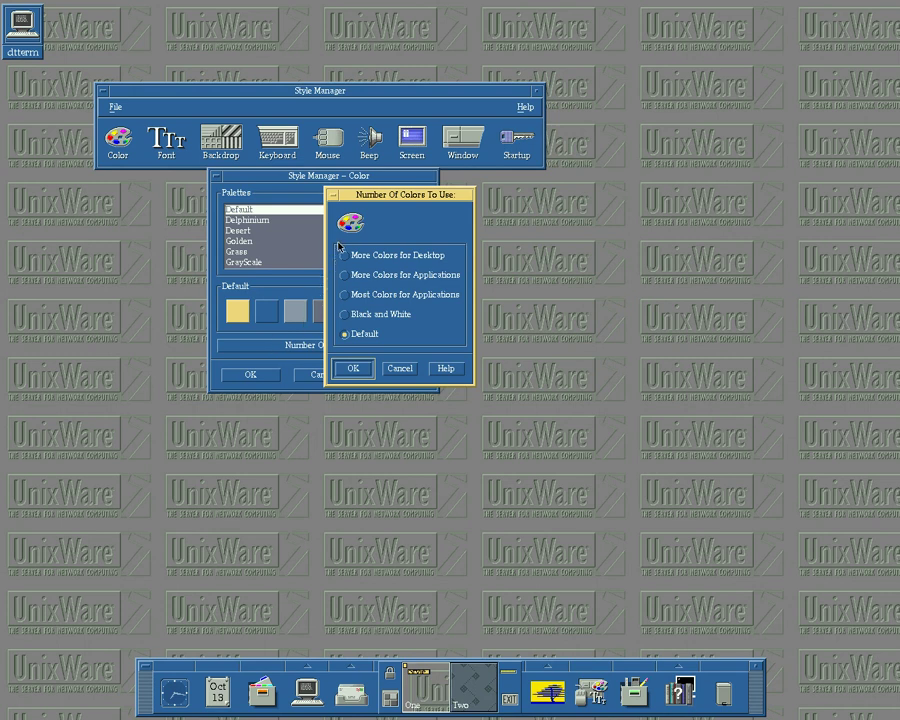
click(346, 256)
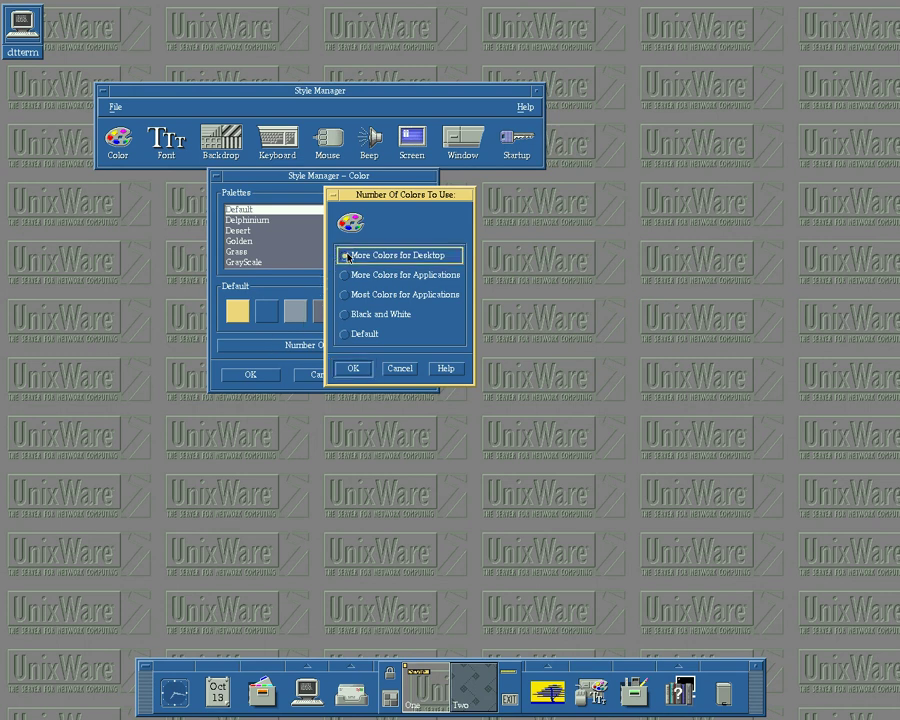
click(351, 369)
click(325, 318)
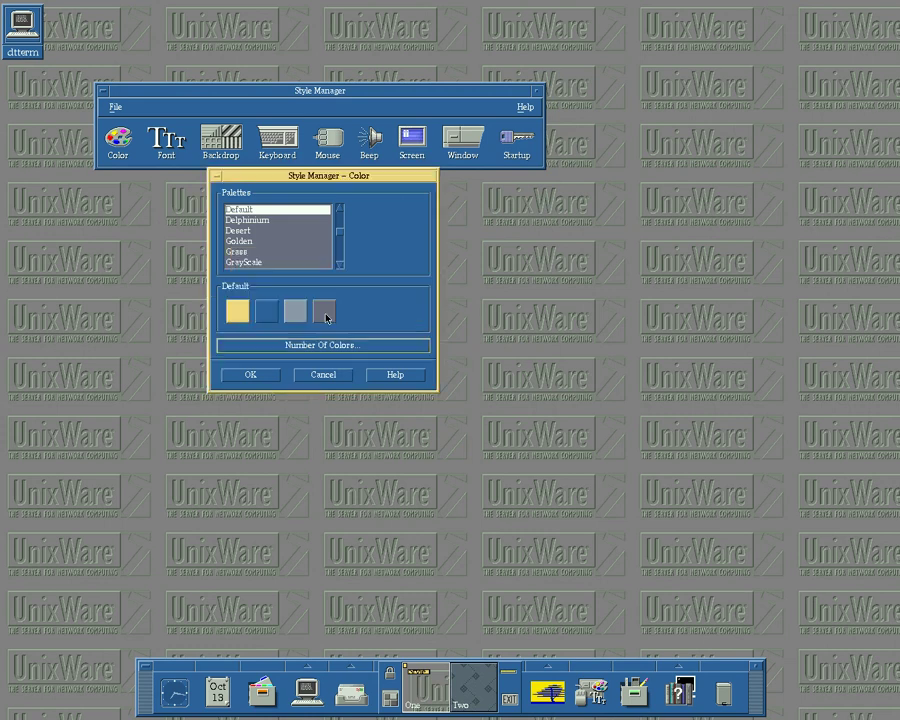
click(257, 375)
click(166, 142)
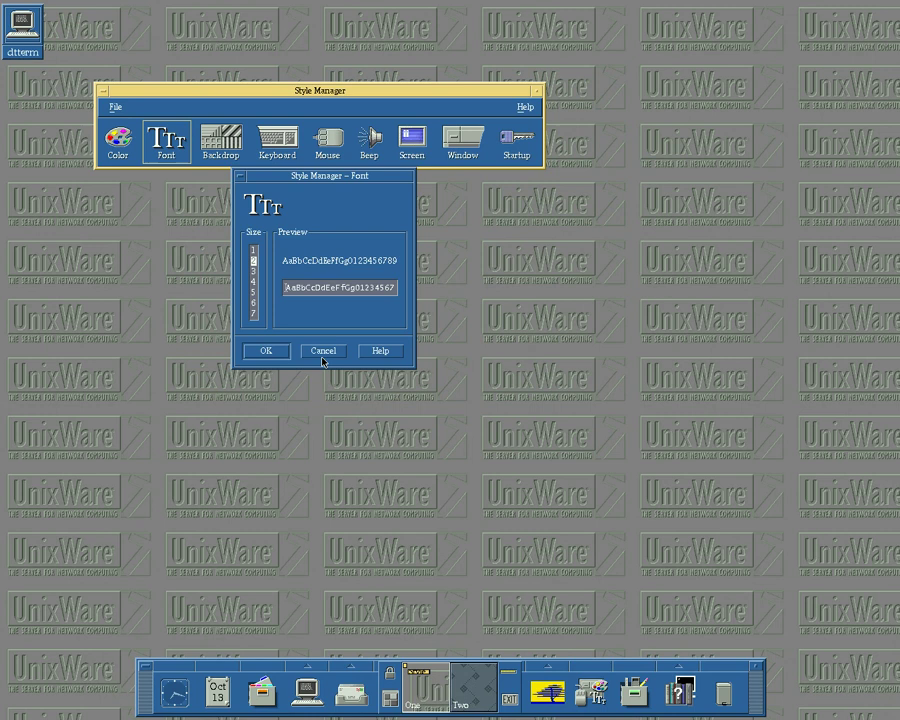
- Leave Font and Backdrop unchanged and bring up the Screen blanking and lock settings
click(322, 351)
click(214, 147)
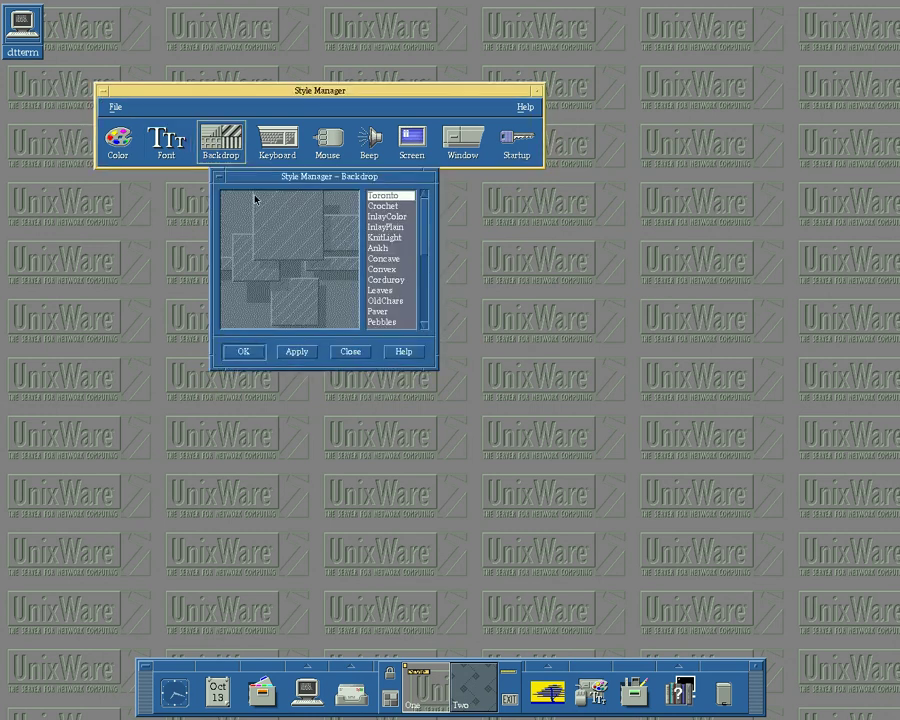
click(347, 354)
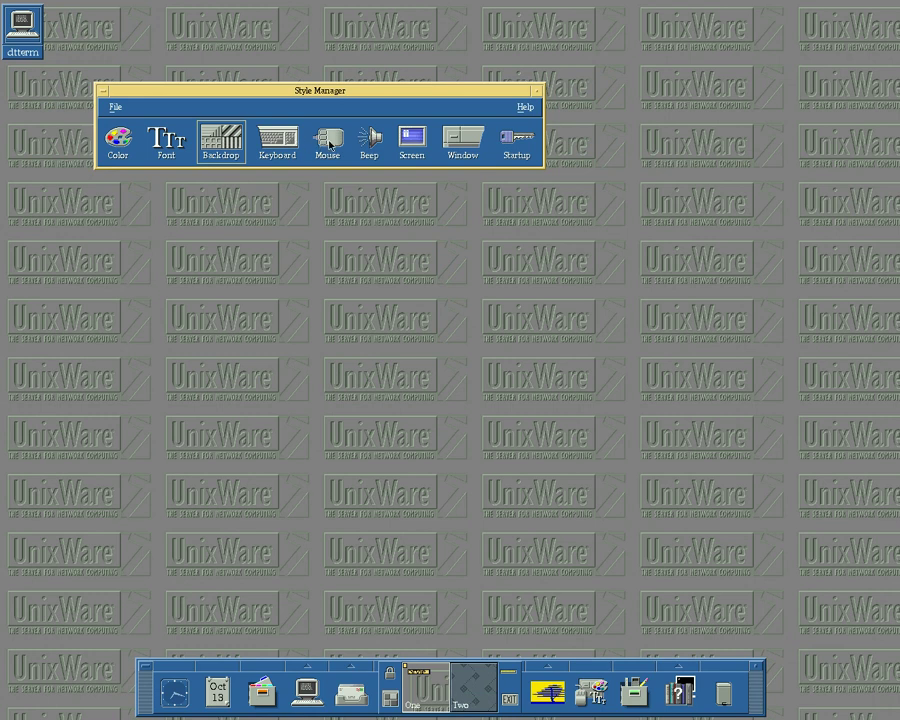
click(424, 144)
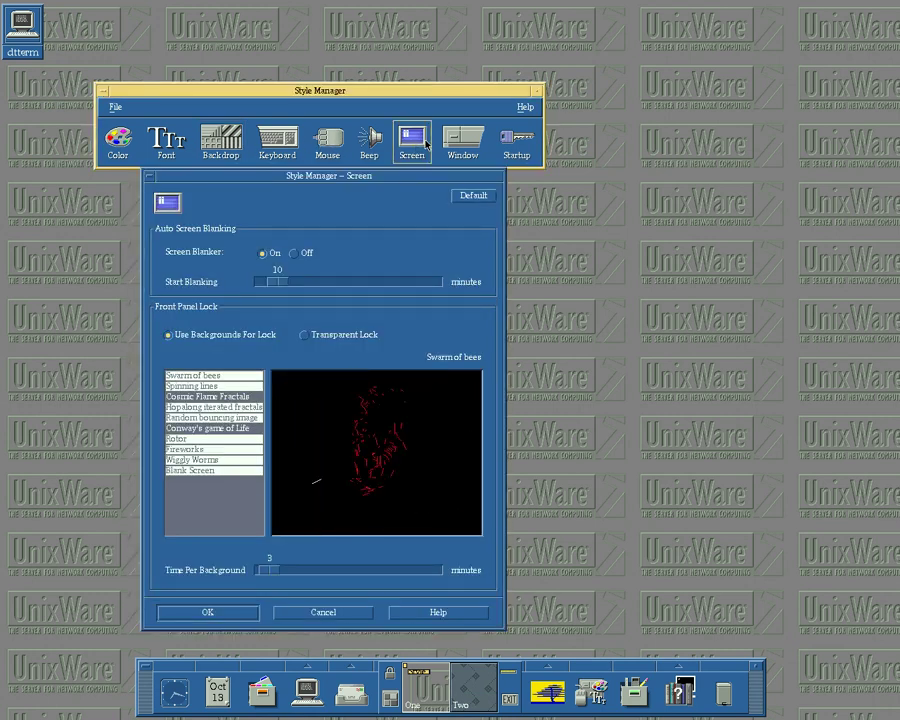
- Toggle lock backgrounds (Wiggly Worms, Swarm of bees, Spinning lines, Hopalong), then cancel the Screen dialog
click(207, 460)
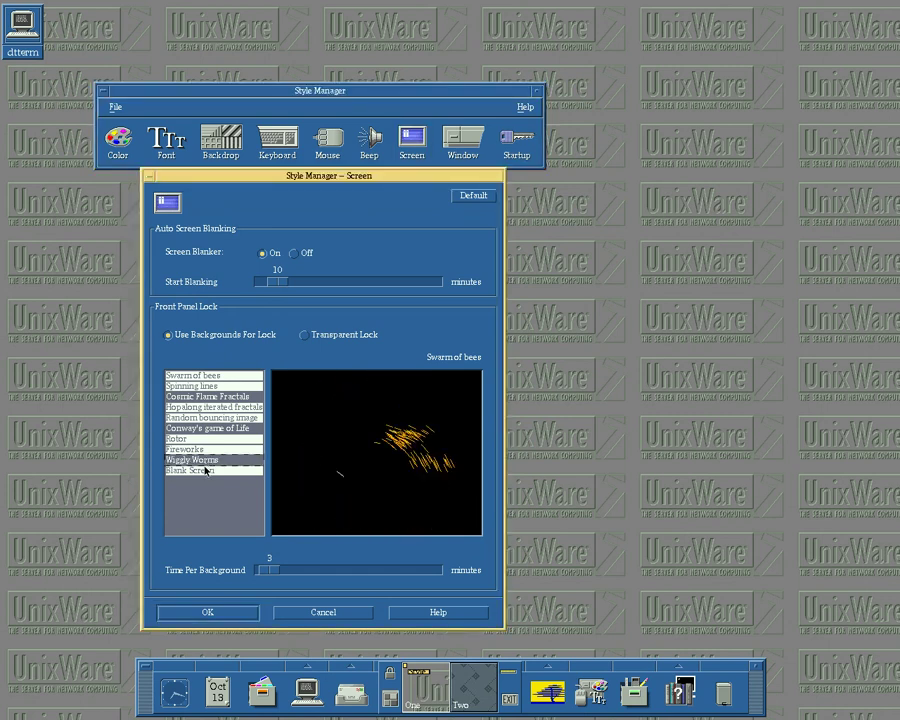
click(205, 470)
click(214, 438)
click(214, 449)
click(208, 375)
click(207, 386)
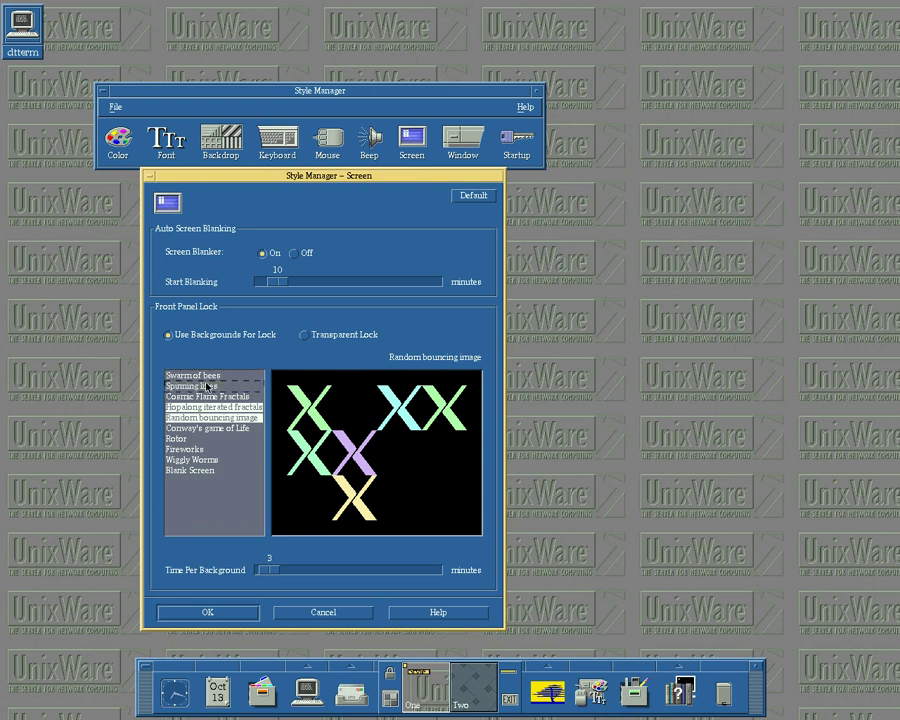
click(203, 408)
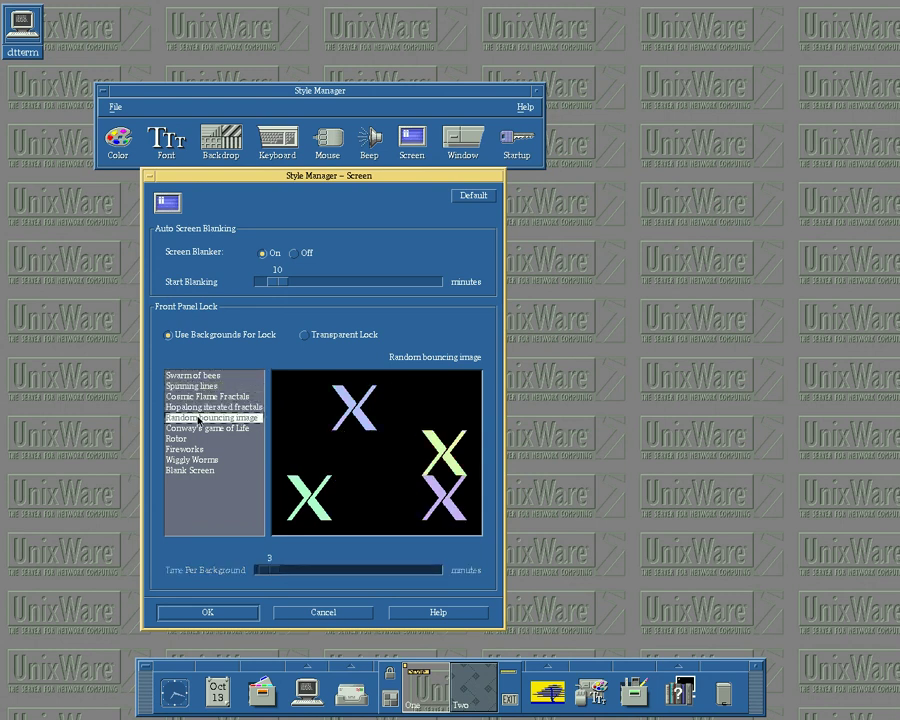
click(190, 460)
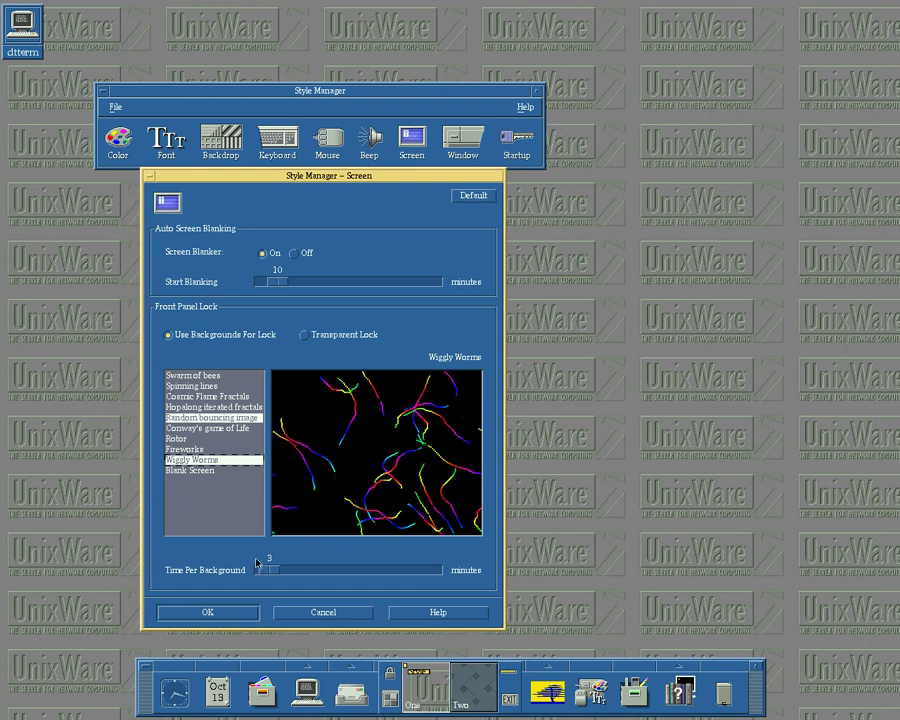
click(322, 612)
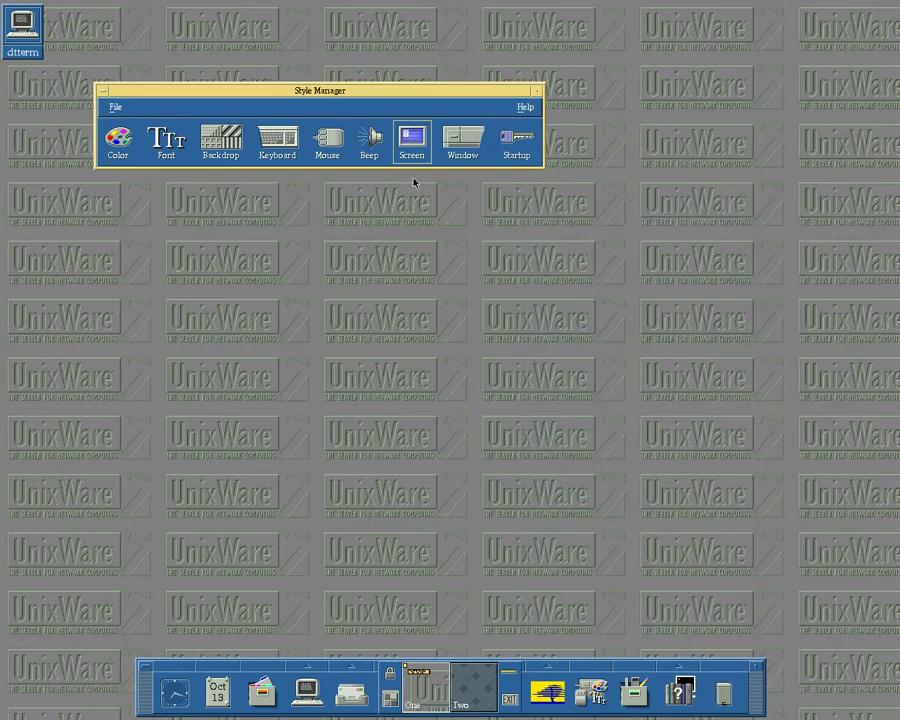
- Cancel the Window settings, close Style Manager, and show the SCO launcher group
click(480, 144)
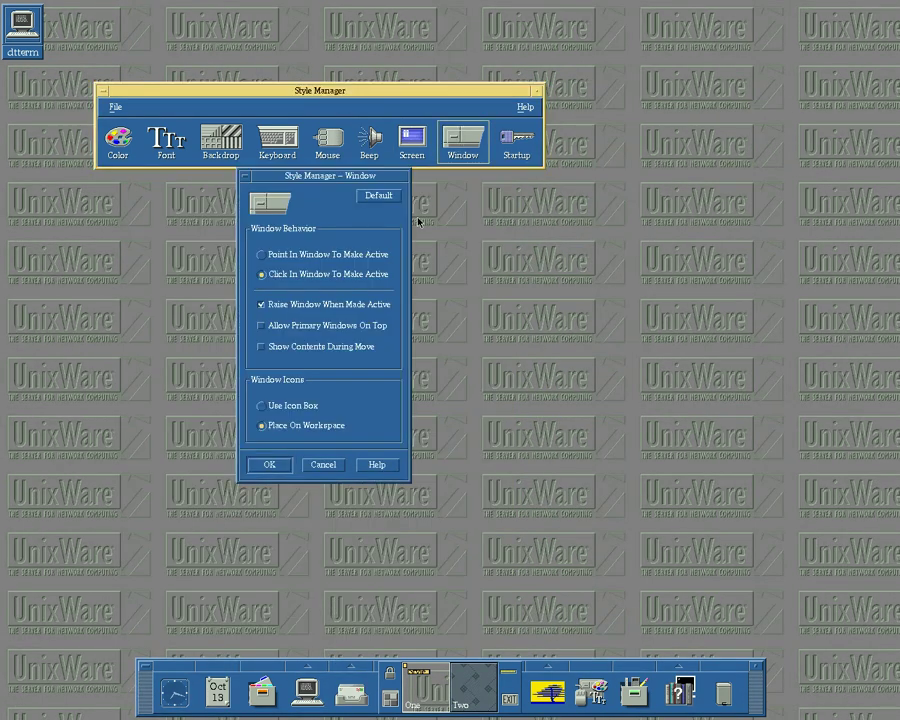
click(340, 465)
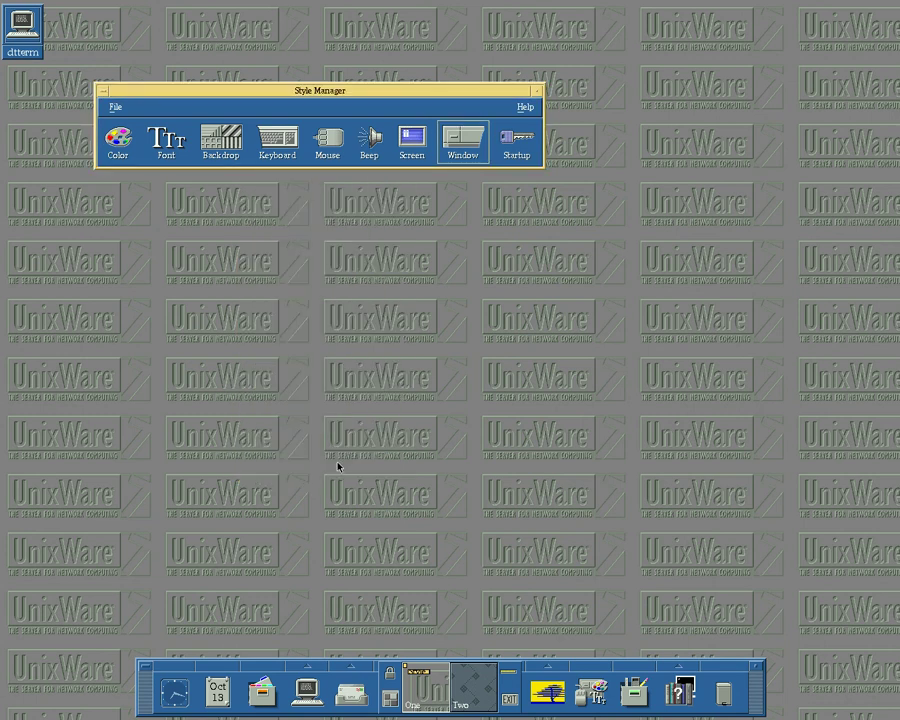
double_click(102, 91)
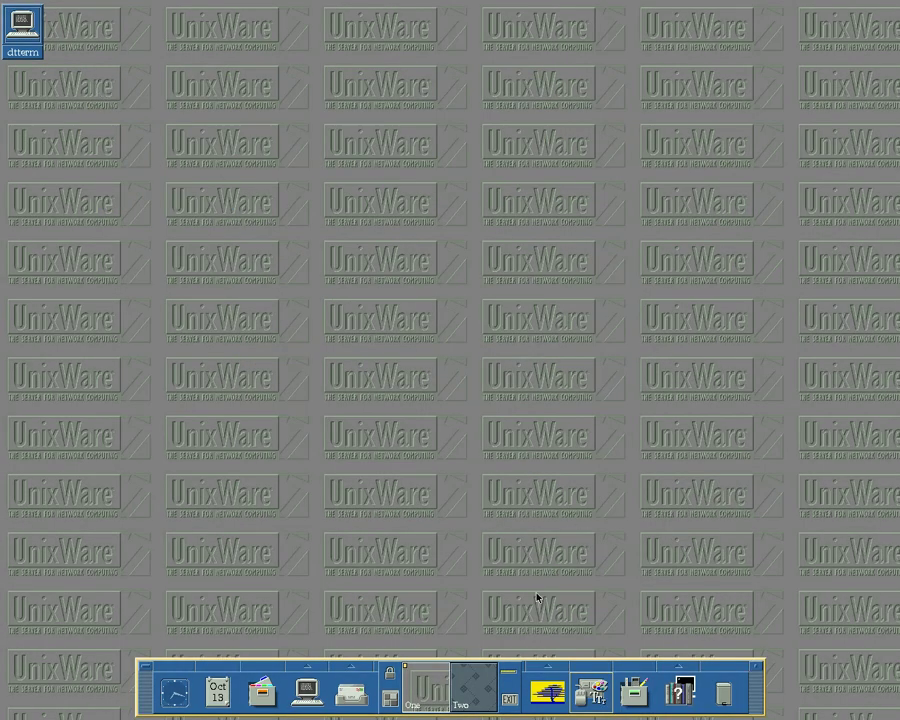
click(555, 668)
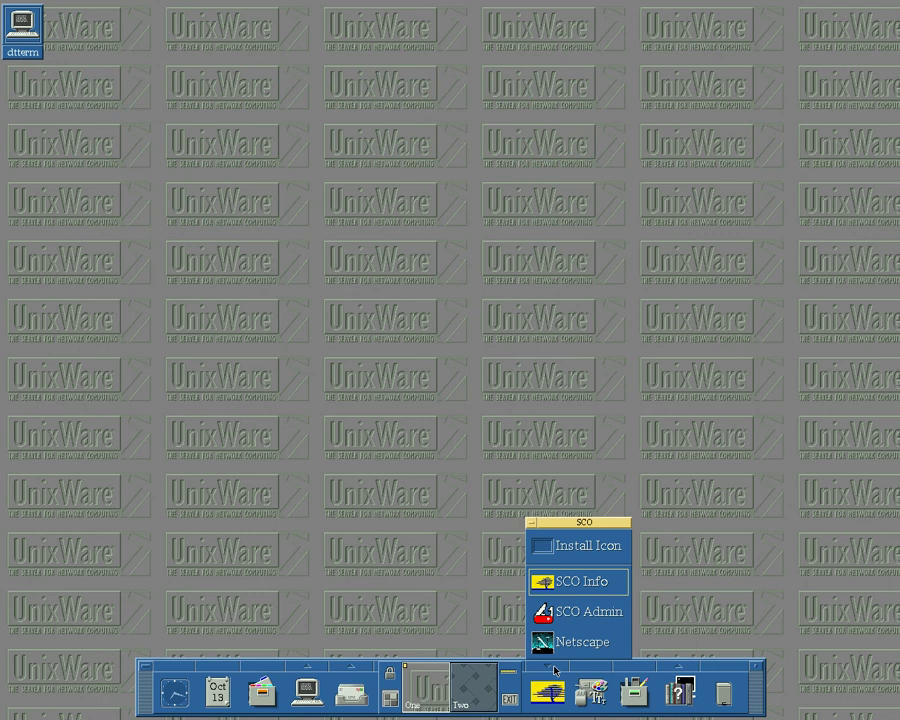
- Launch SCO Admin from the SCO launcher group, reopening the group to launch it again
click(577, 617)
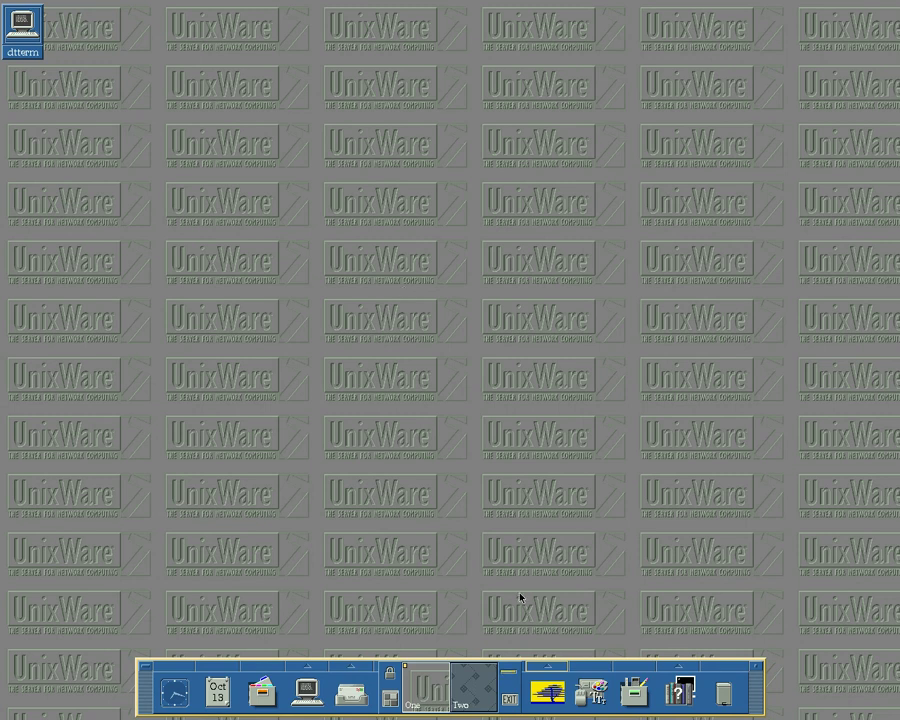
click(551, 668)
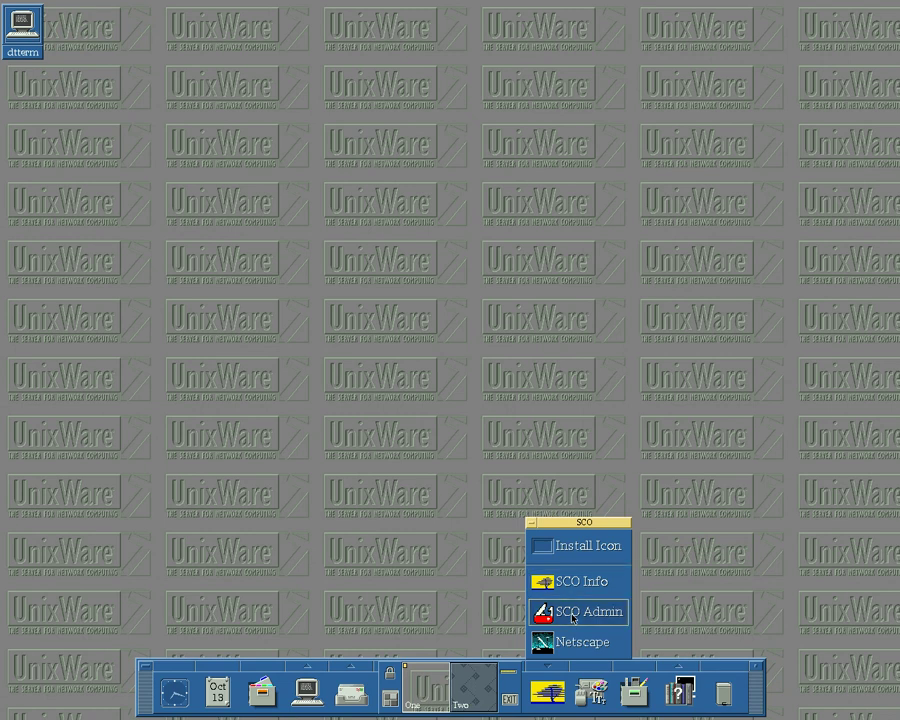
click(573, 612)
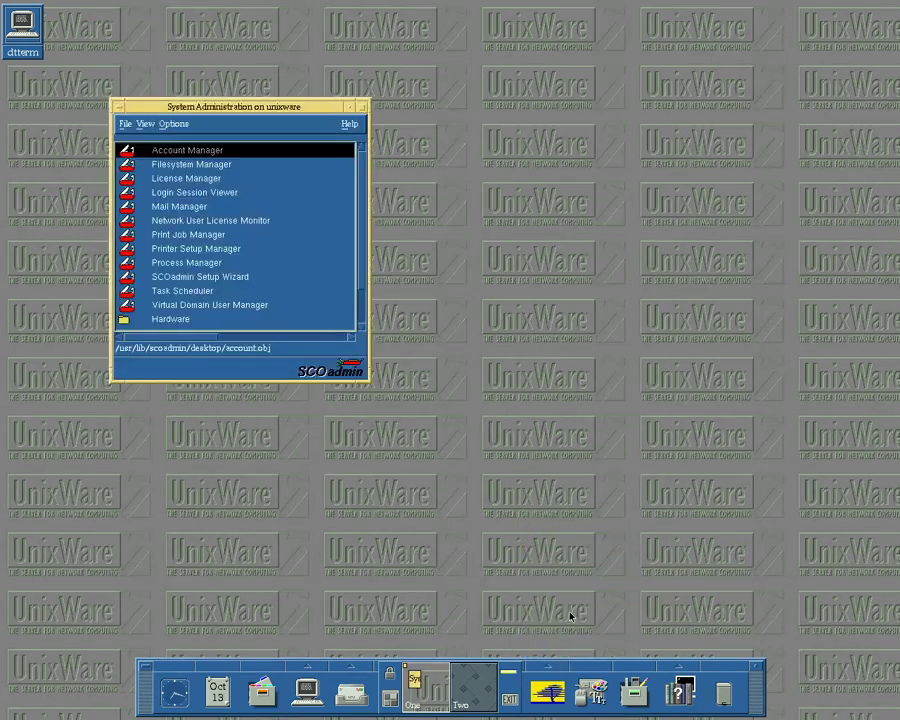
double_click(180, 166)
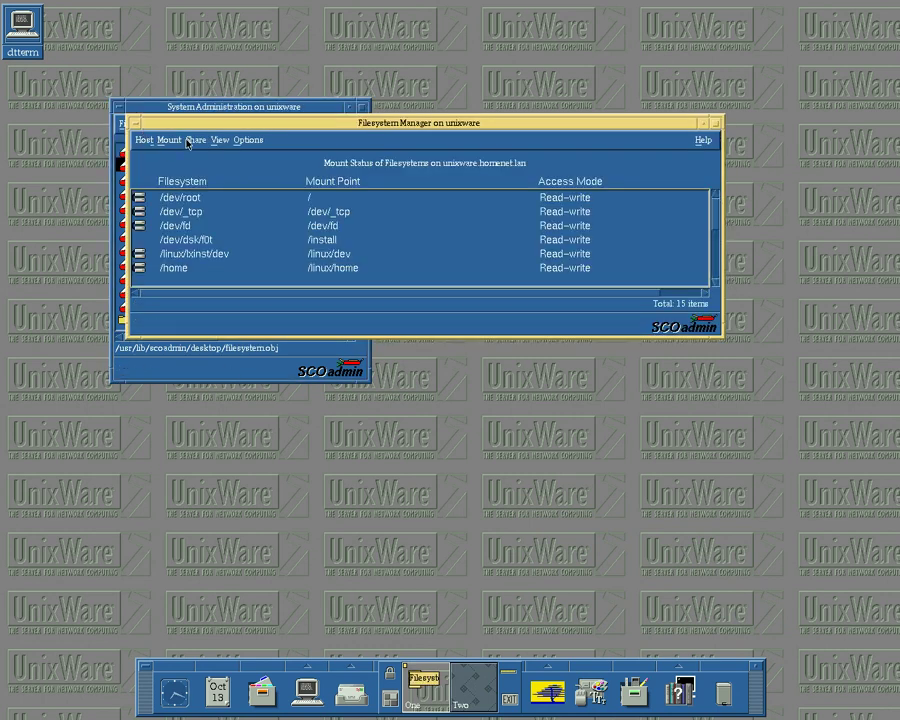
click(190, 140)
mouse_move(190, 154)
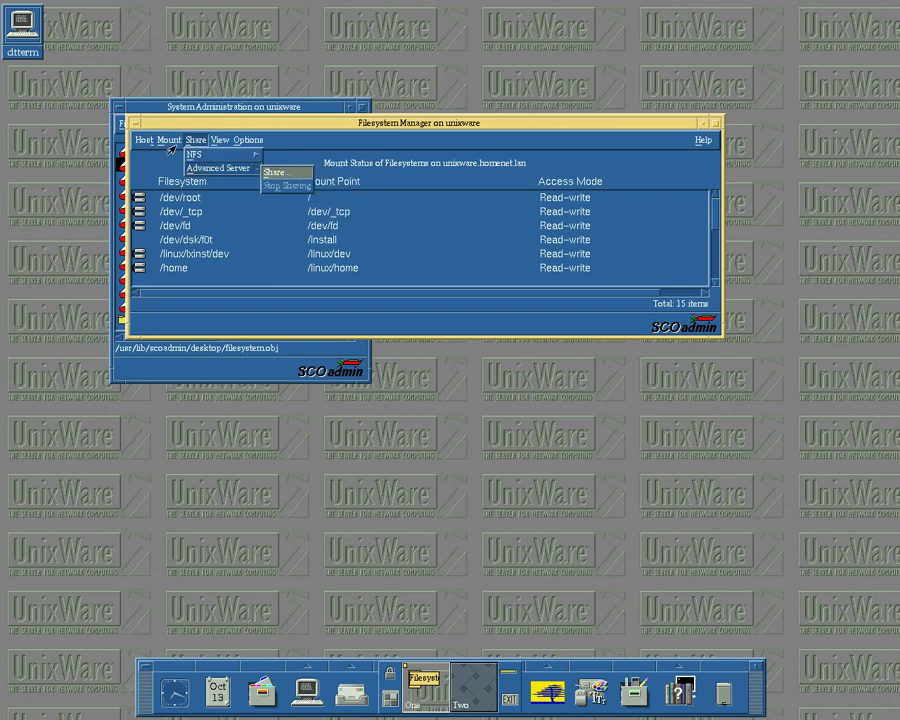
mouse_move(166, 142)
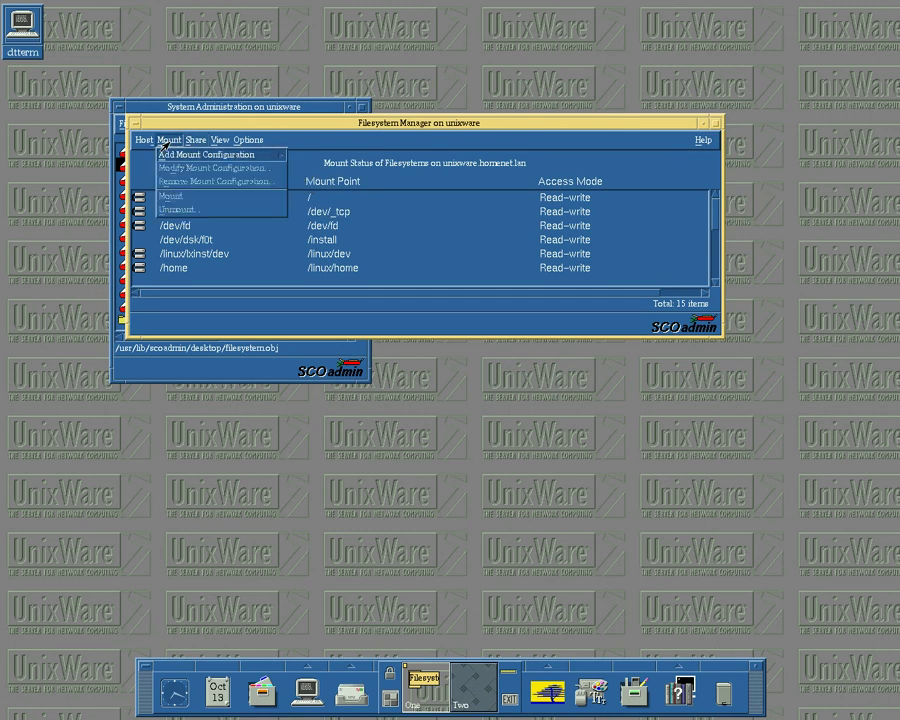
click(248, 140)
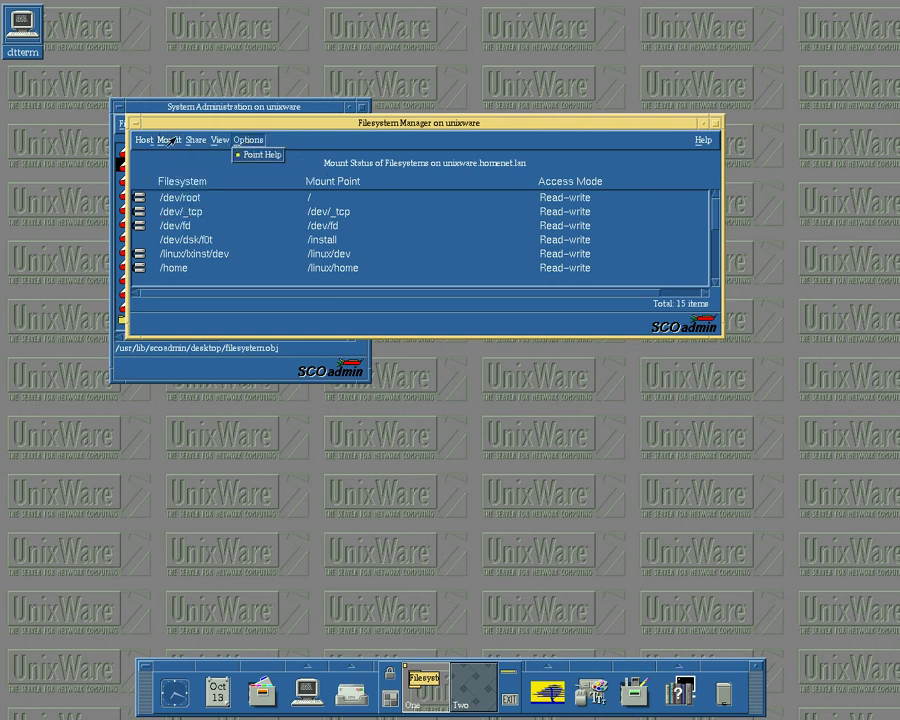
double_click(129, 118)
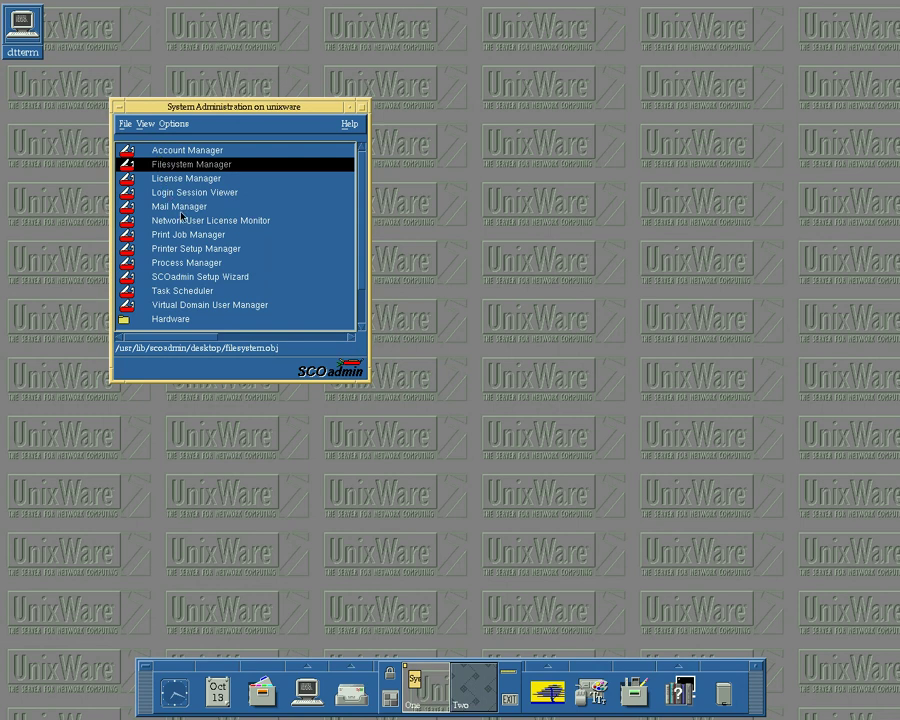
click(175, 192)
double_click(175, 192)
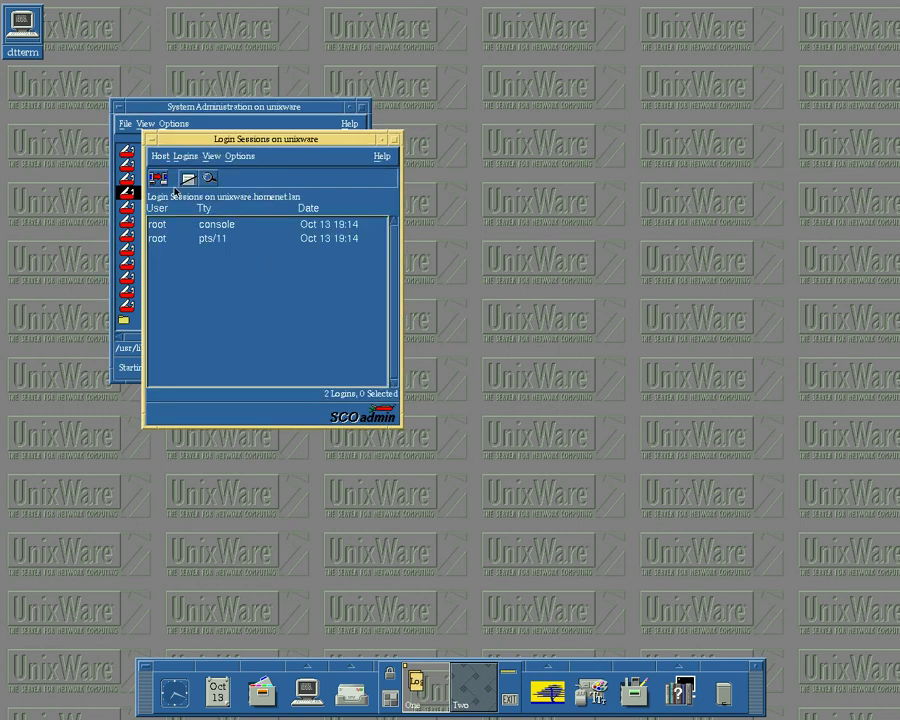
key(alt+F4)
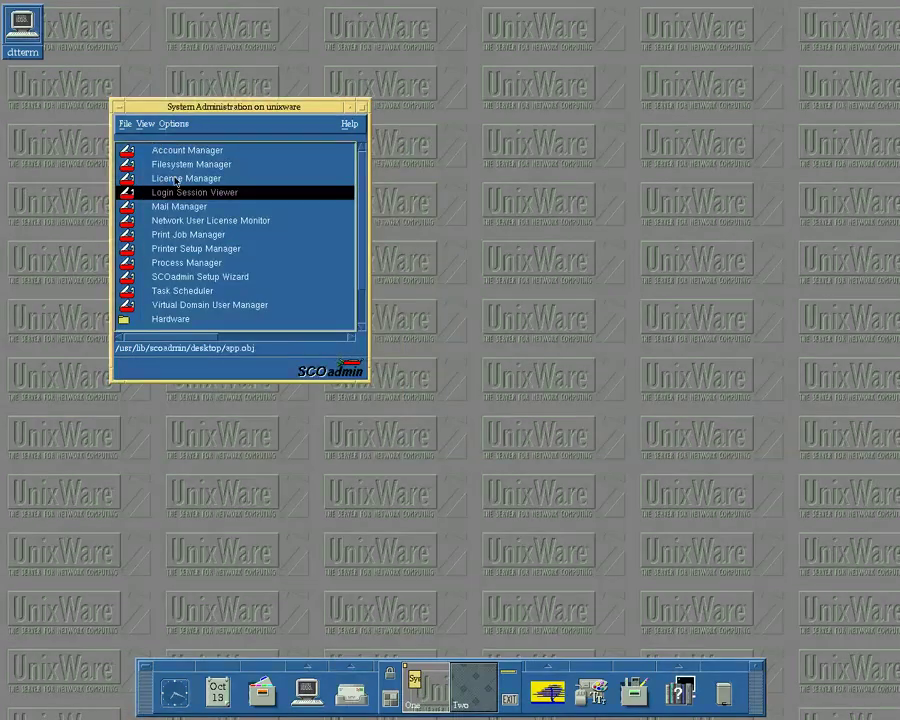
double_click(200, 263)
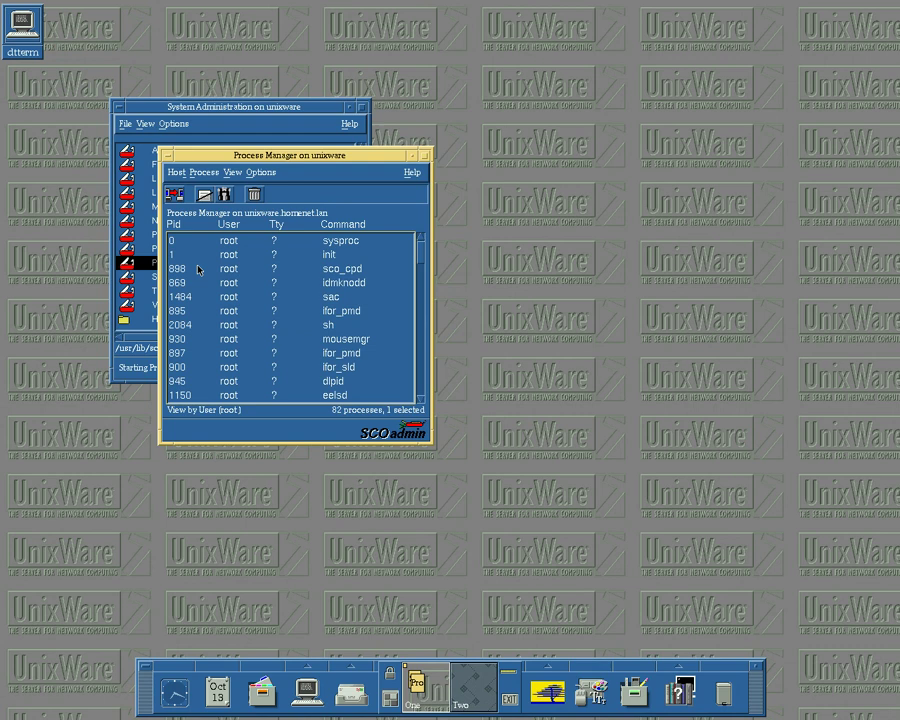
drag(424, 438, 625, 605)
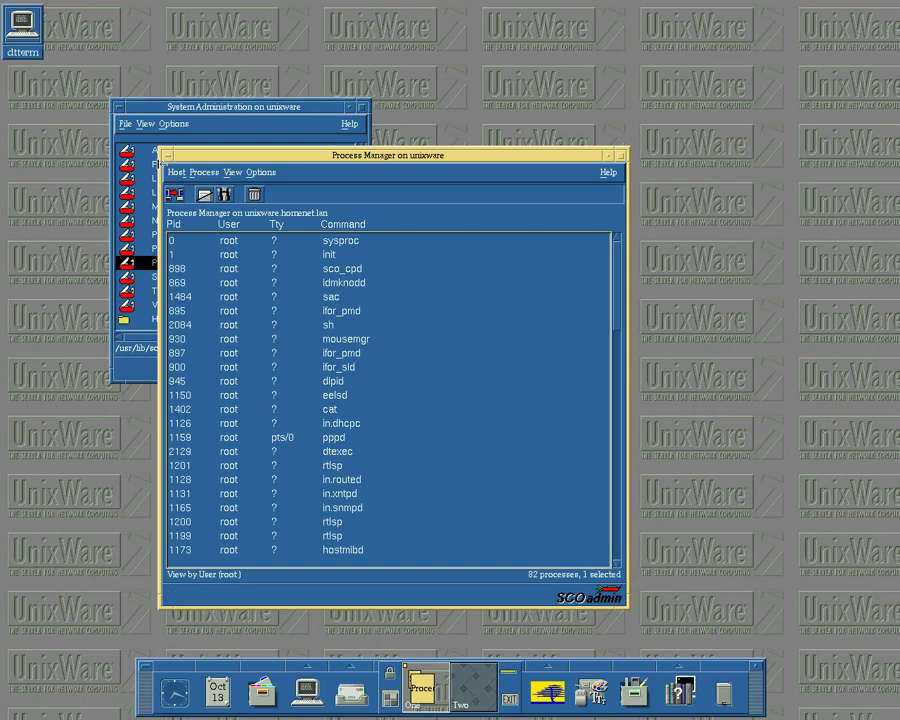
double_click(165, 156)
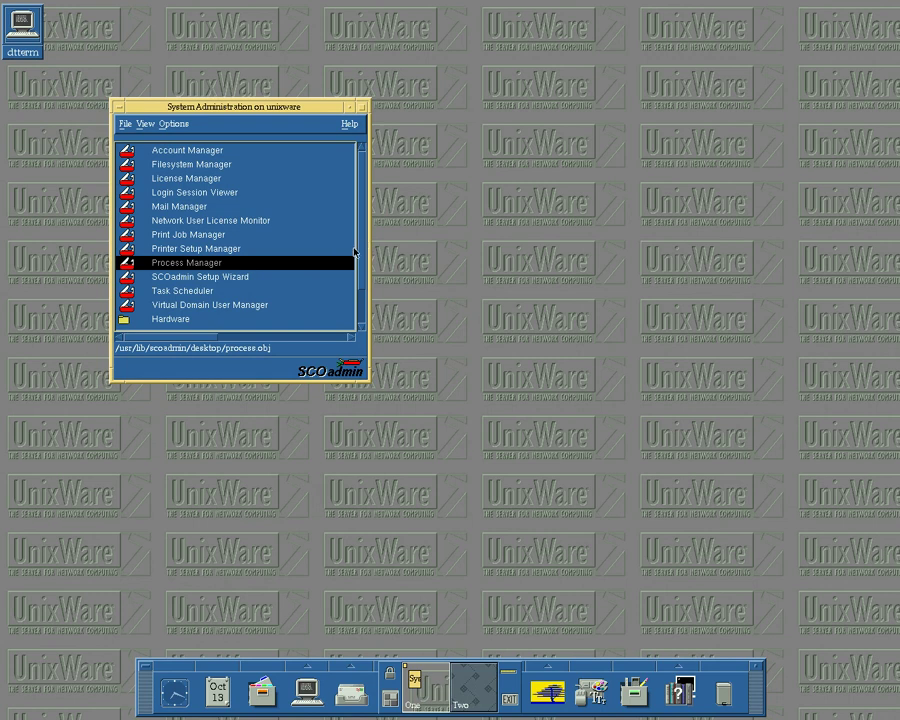
- Expand the Hardware group of managers in SCOadmin
click(360, 300)
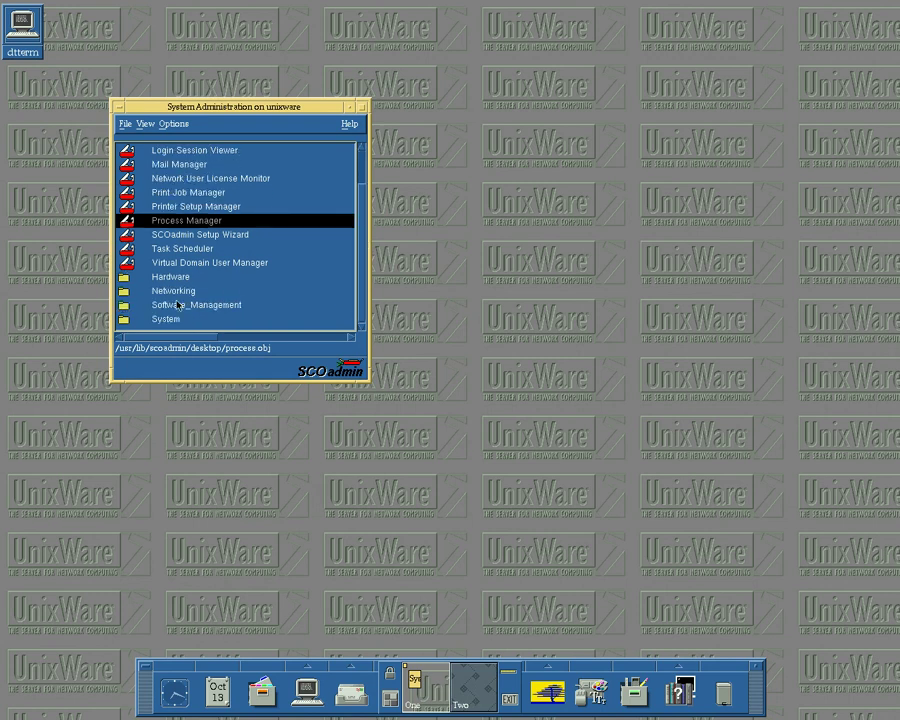
key(Down)
key(Down)
key(Down)
click(160, 279)
double_click(160, 279)
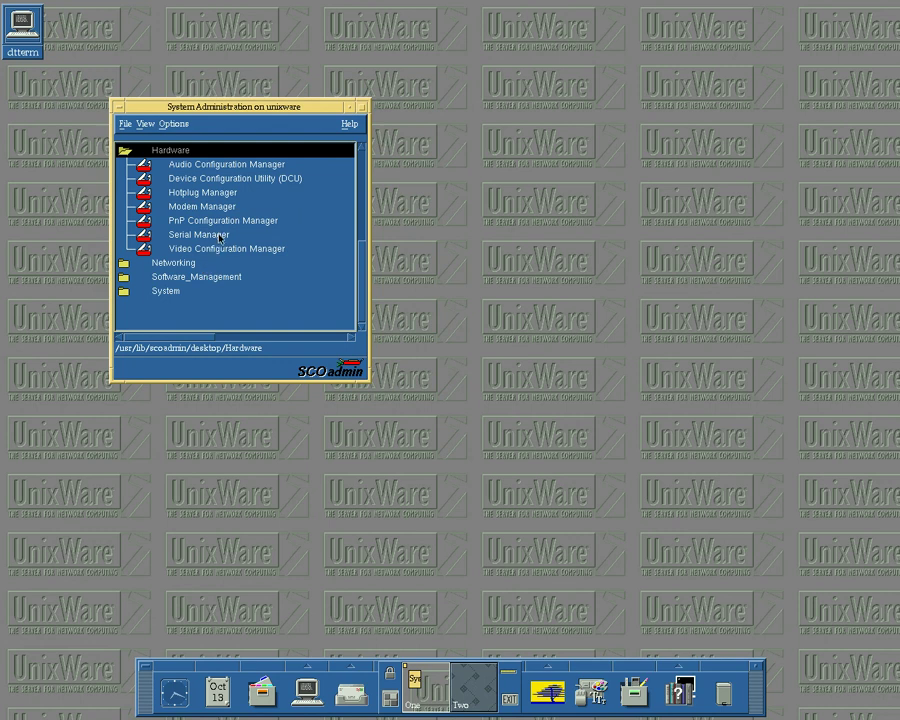
- View the Video Configuration (VESA VirtualBox, 1280x1024 64K colors), cancel it, then expand Networking
click(216, 250)
double_click(216, 250)
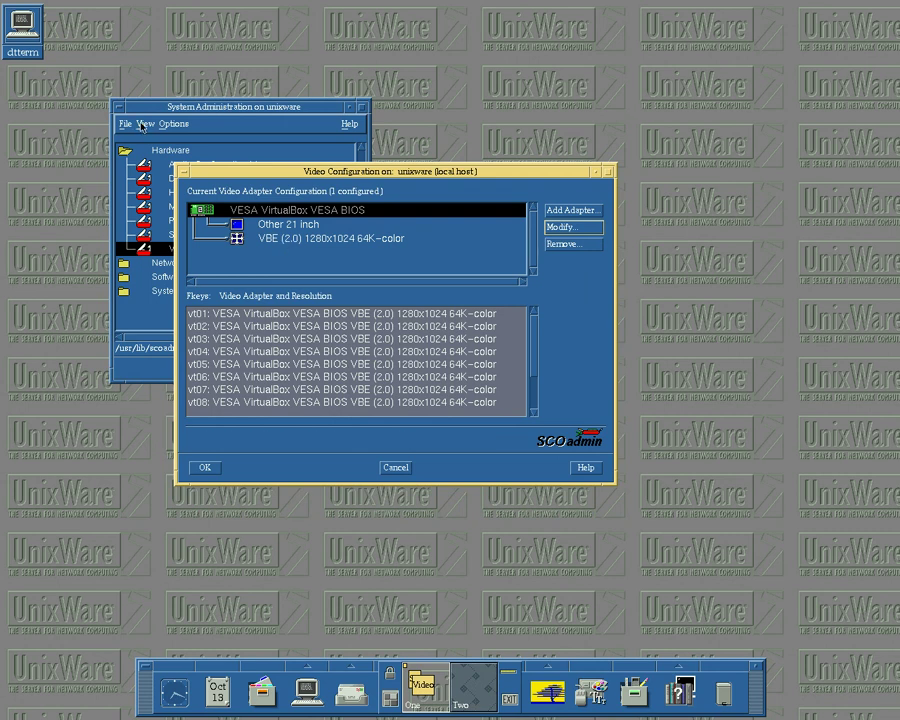
click(396, 467)
click(271, 268)
click(271, 270)
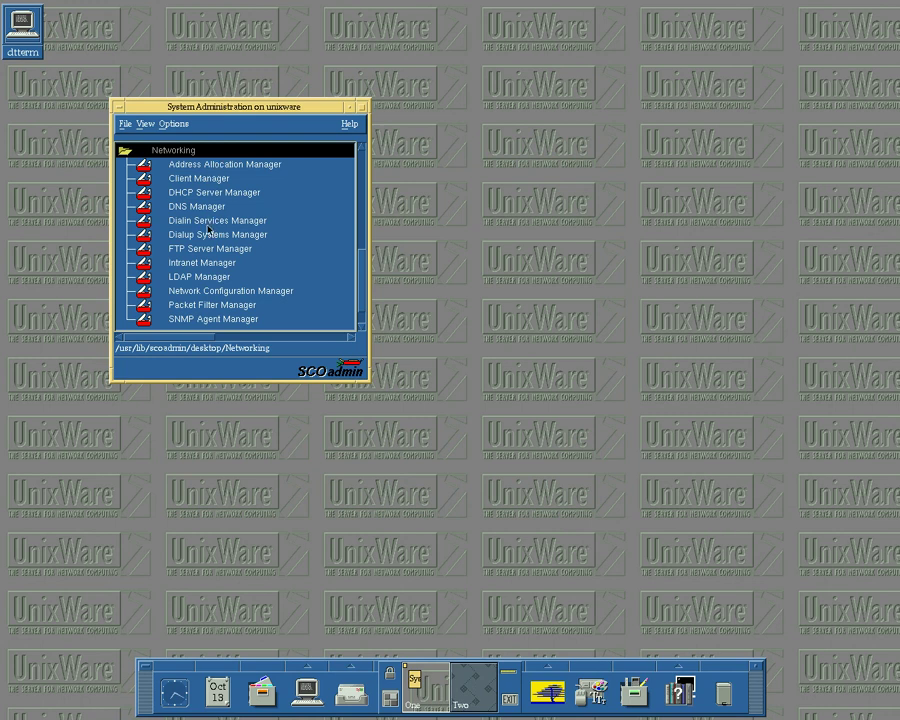
- Review the Network Configuration Manager's hardware, protocol and view options for the Intel PRO/1000 MT adapter
double_click(198, 292)
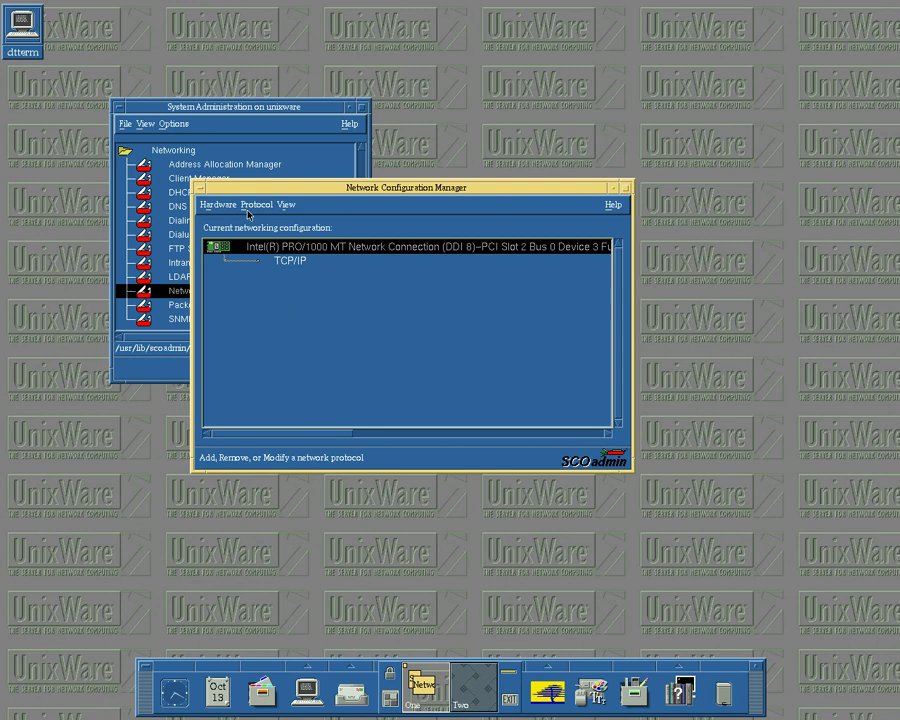
click(245, 207)
click(284, 204)
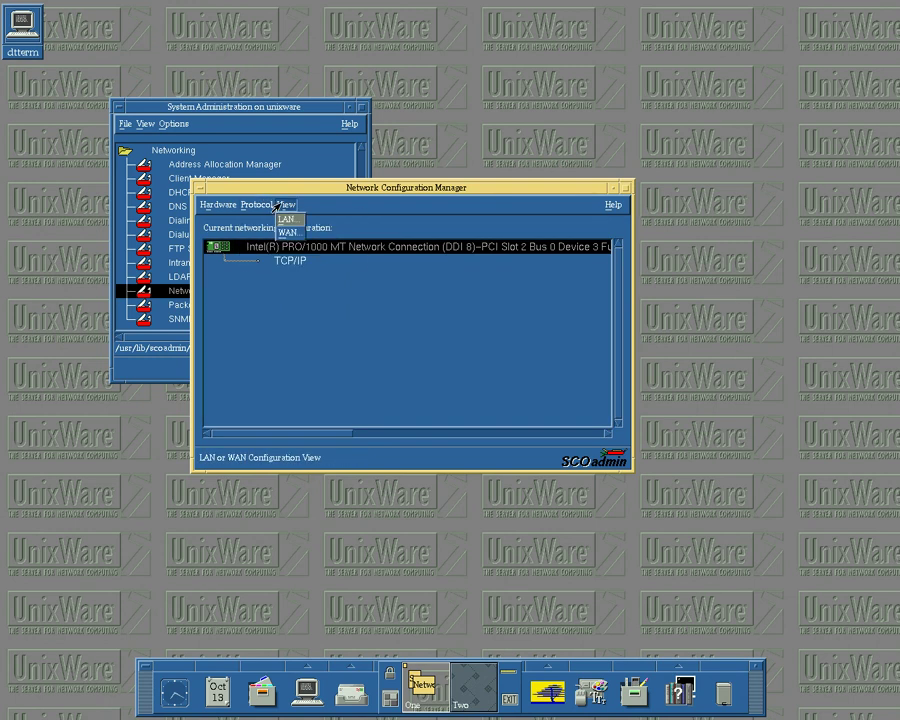
click(212, 205)
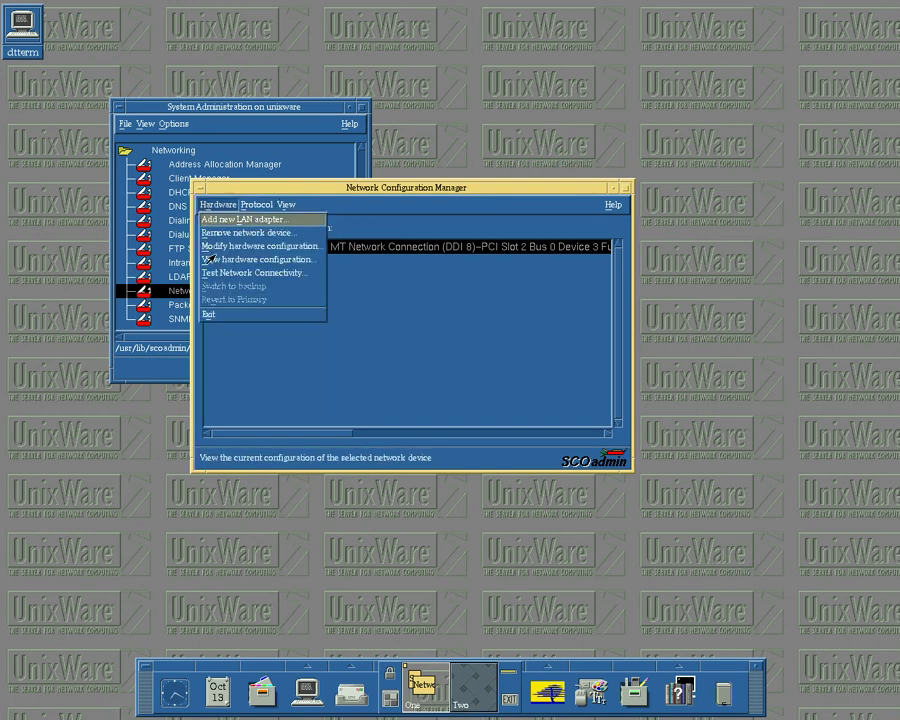
- Exit the Network Configuration Manager and select the Software_Management folder
click(210, 318)
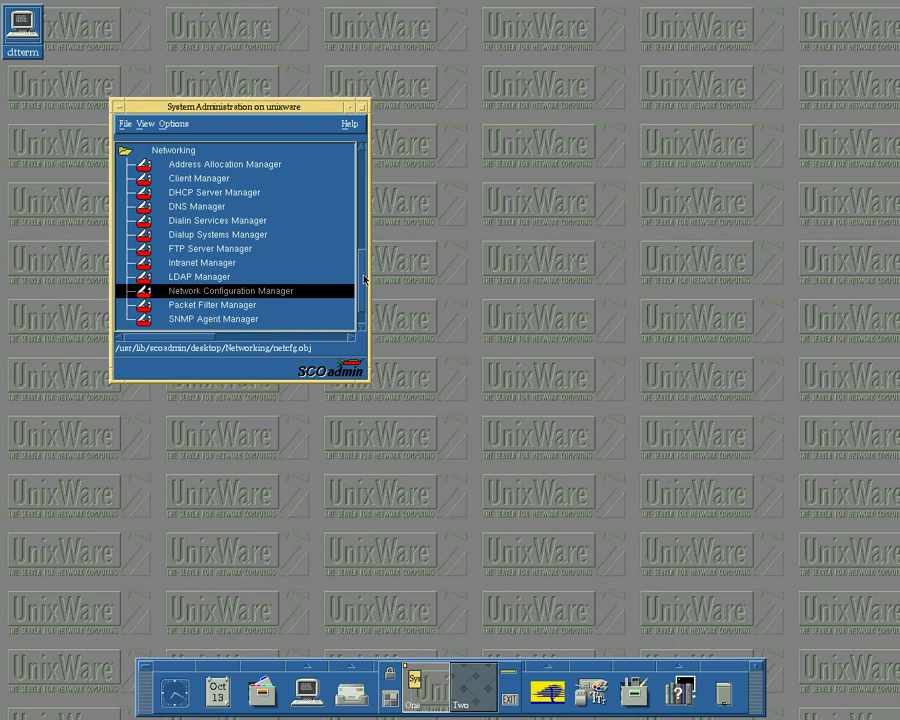
click(360, 320)
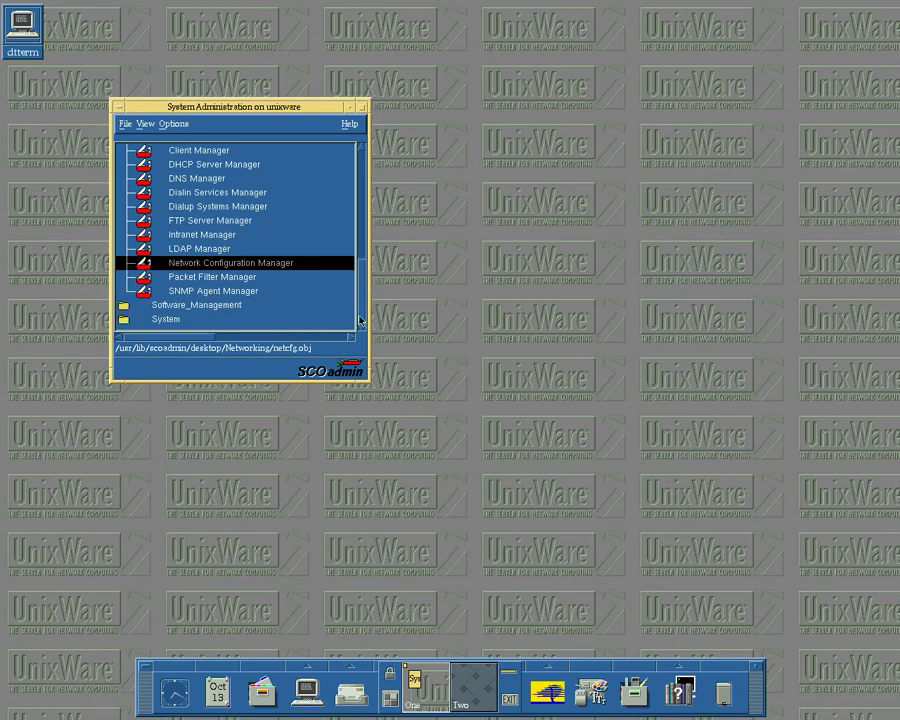
click(237, 308)
- Expand Software_Management and launch the Application Installer
double_click(237, 305)
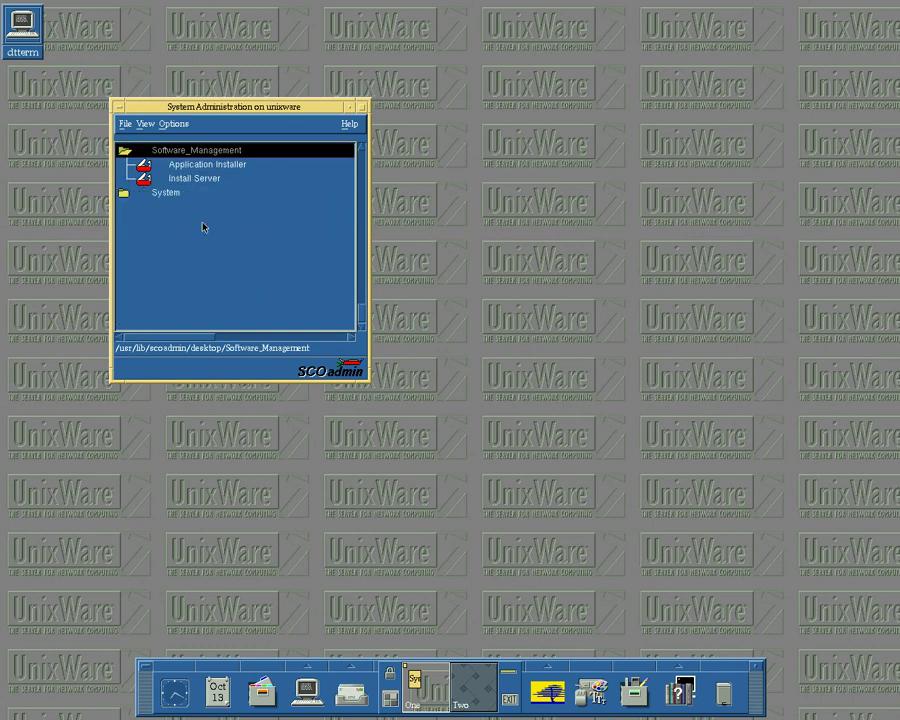
double_click(203, 165)
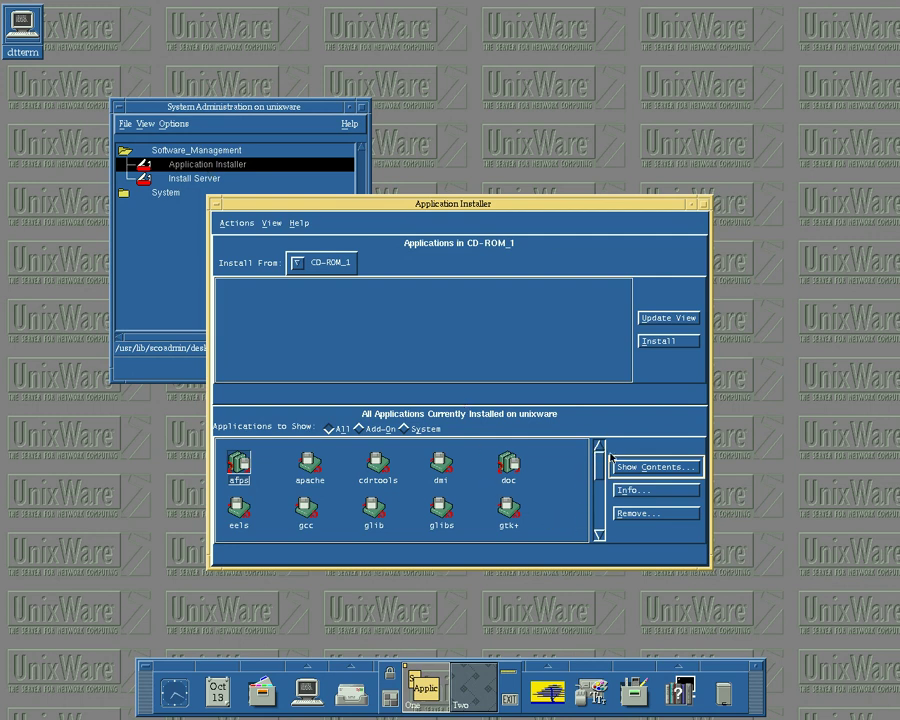
drag(601, 460, 605, 494)
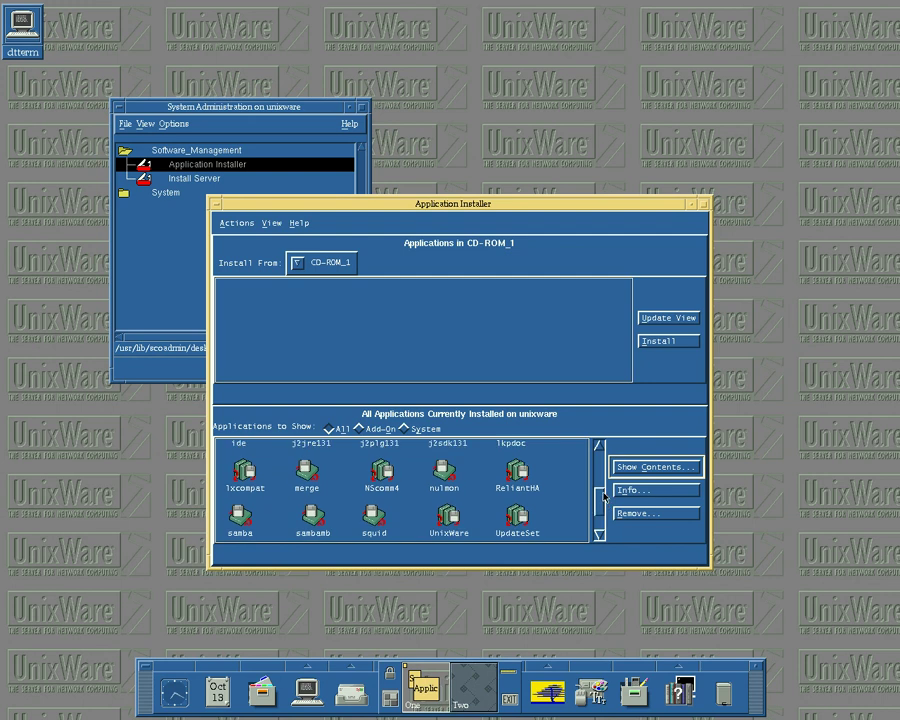
- Show the installed merge package's contents, scroll through its file list, and close the listing
click(310, 472)
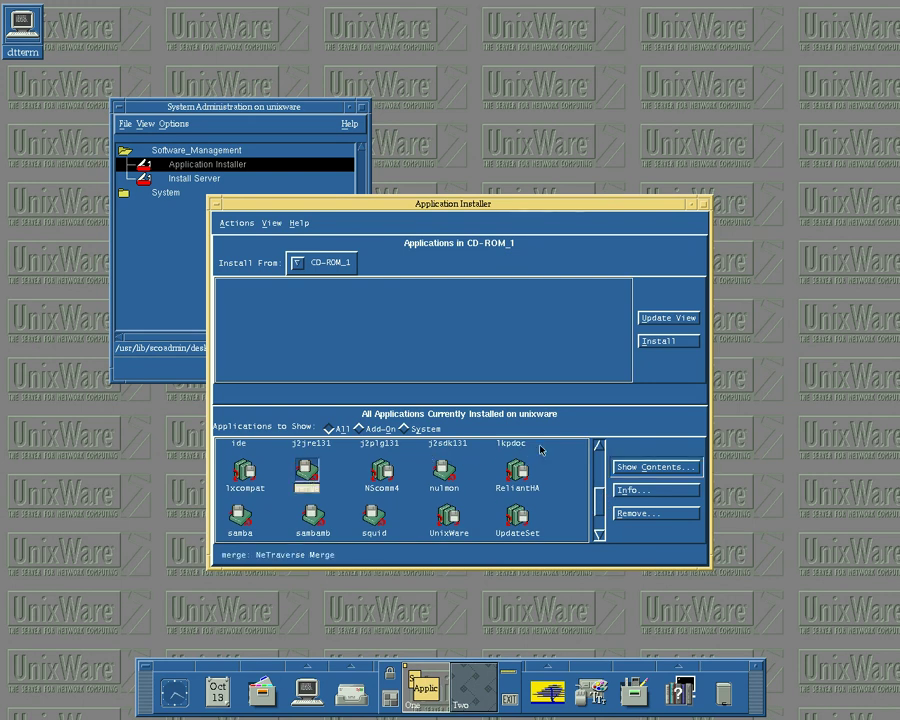
click(622, 472)
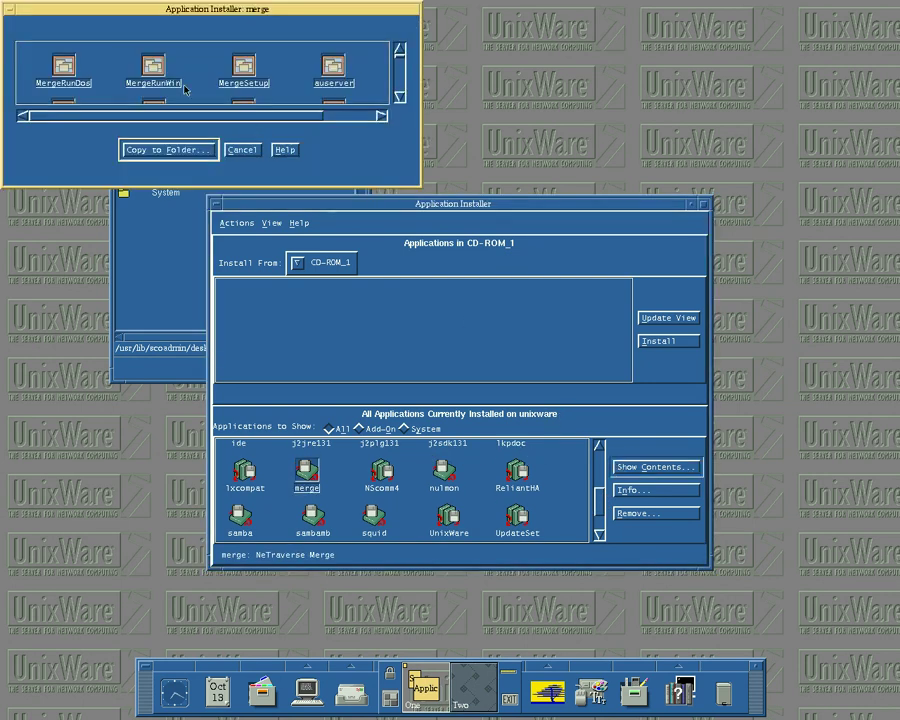
click(399, 95)
click(399, 96)
click(399, 96)
click(399, 96)
click(399, 96)
click(399, 96)
click(399, 96)
click(399, 96)
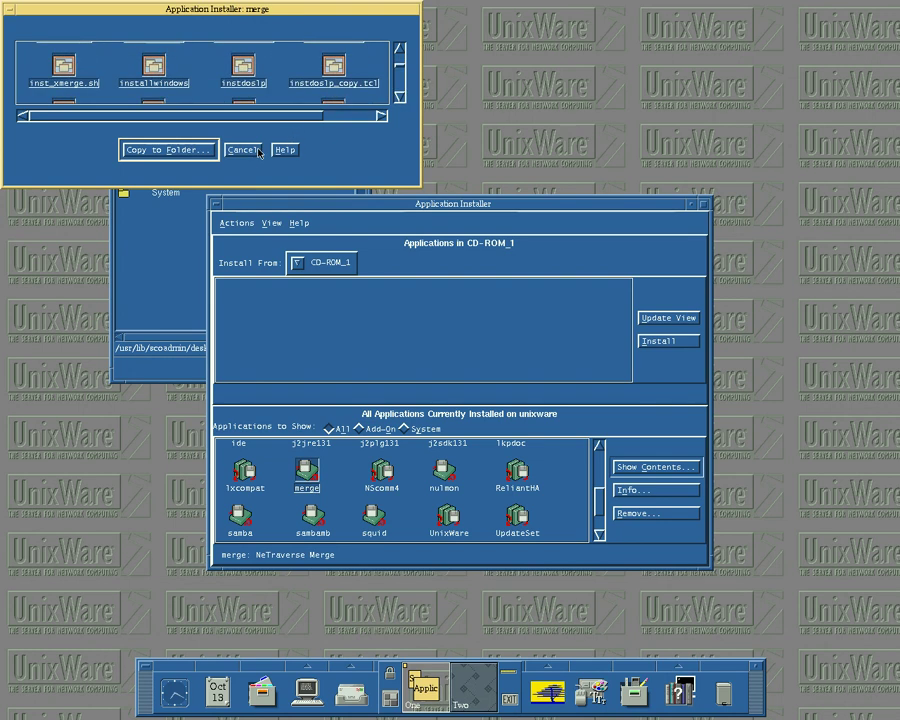
click(258, 152)
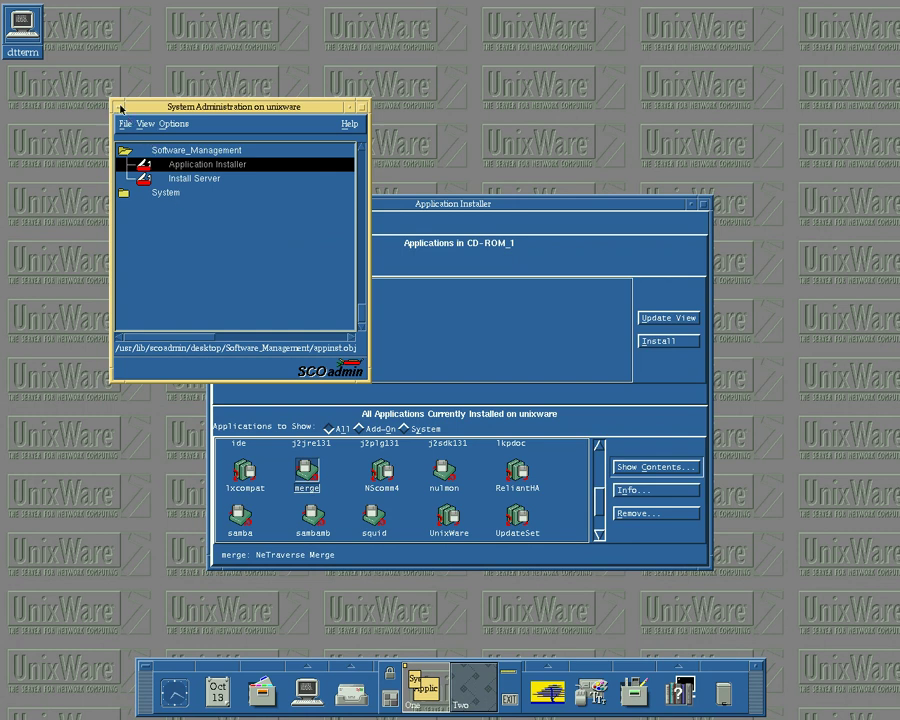
- Expand the System folder, then close System Administration and the Application Installer
click(167, 195)
double_click(167, 195)
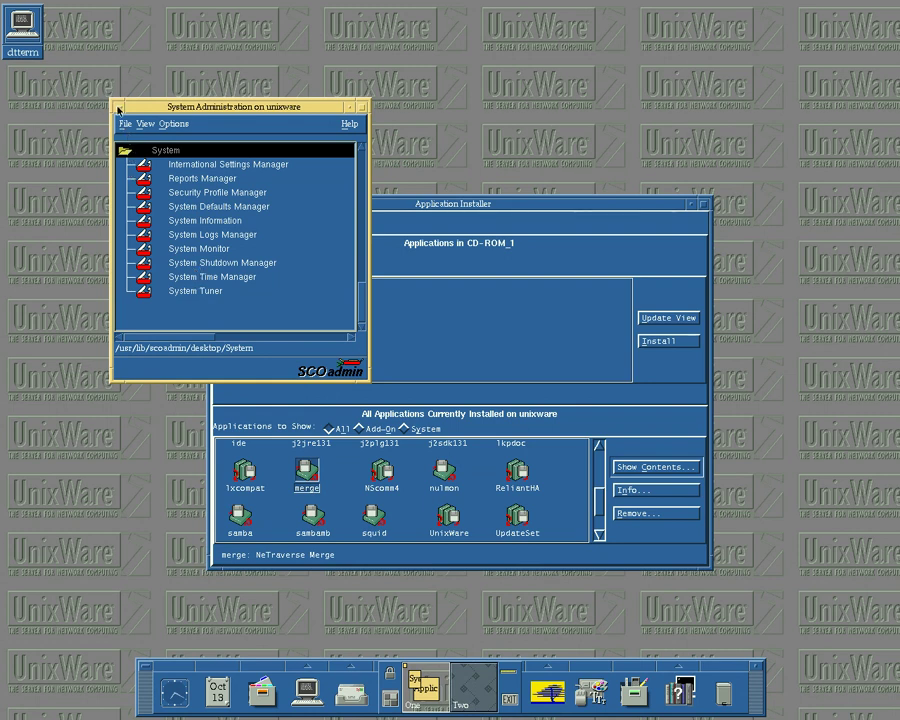
double_click(117, 107)
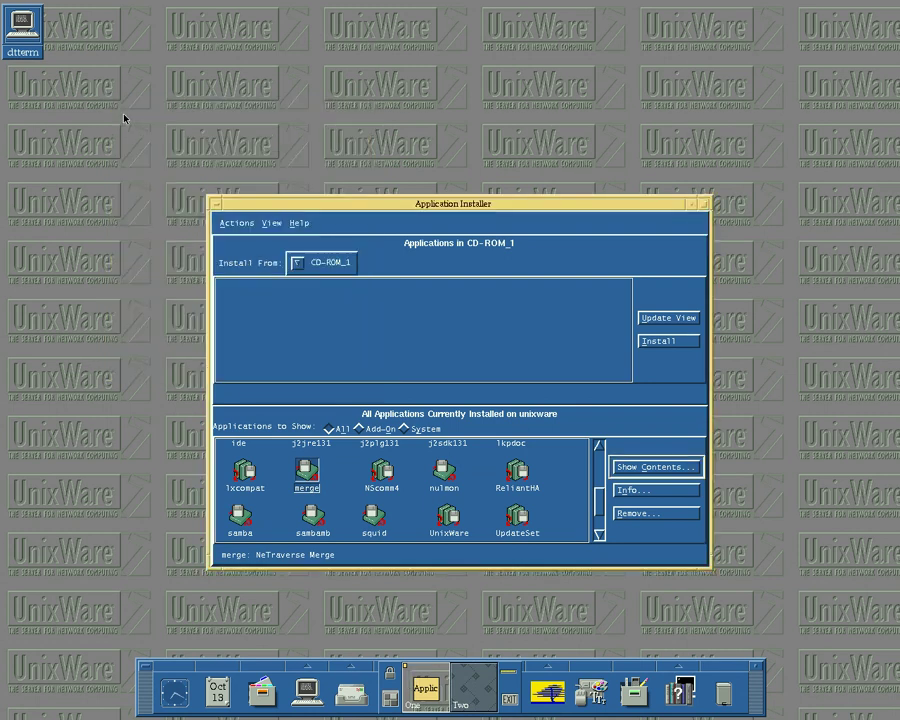
double_click(215, 205)
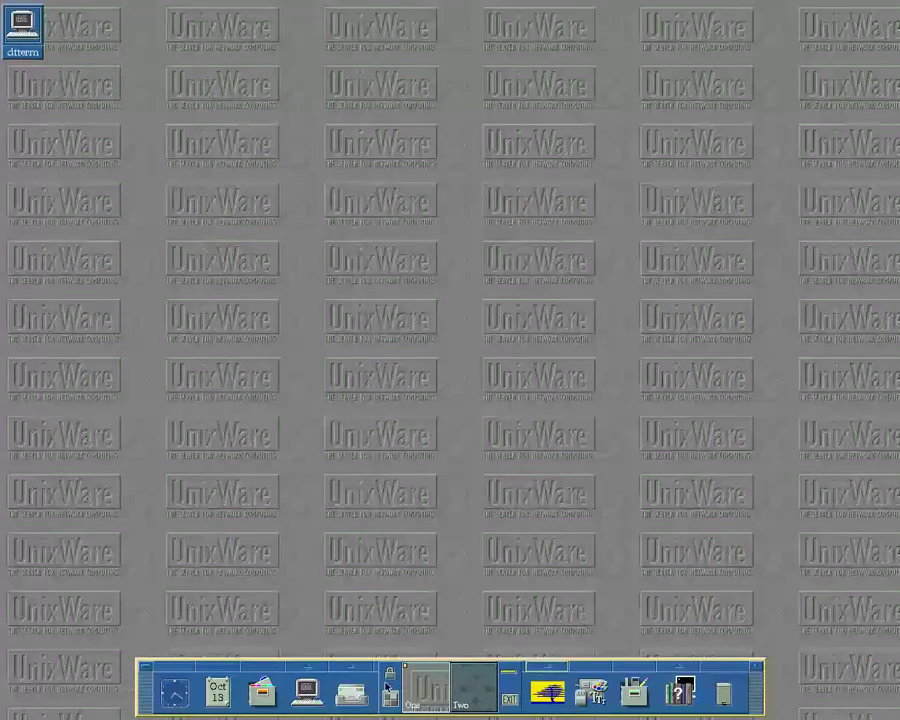
- Start a Terminal window in workspace Two
click(346, 666)
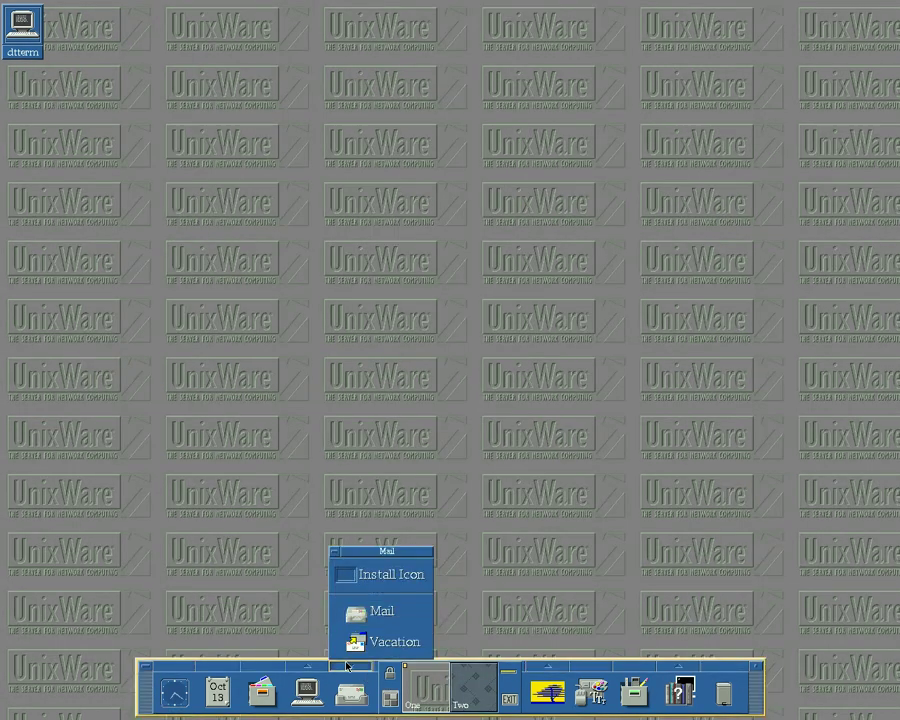
click(346, 666)
click(484, 688)
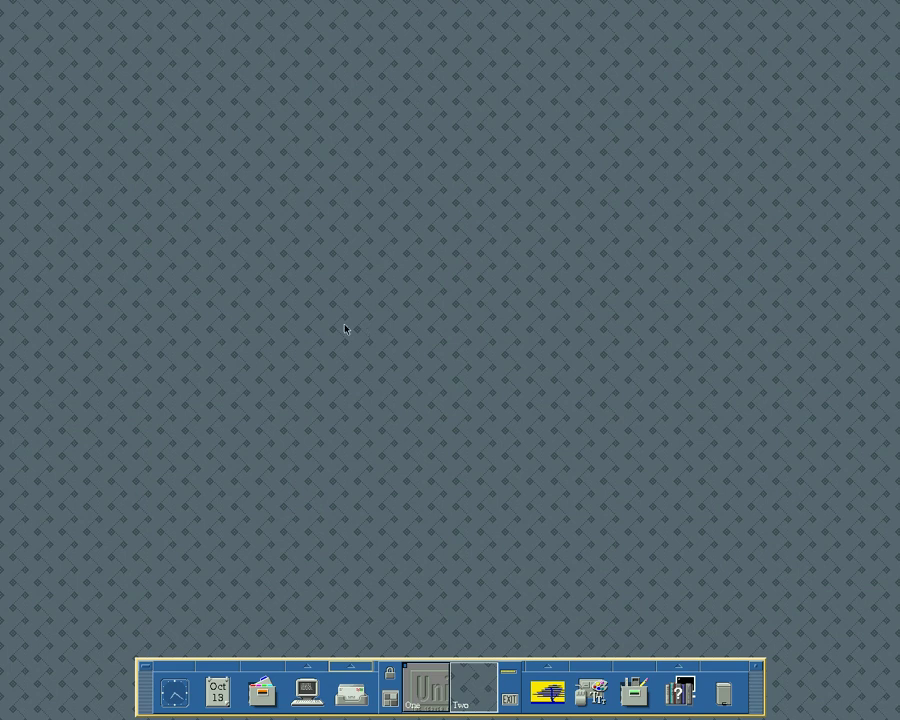
click(310, 690)
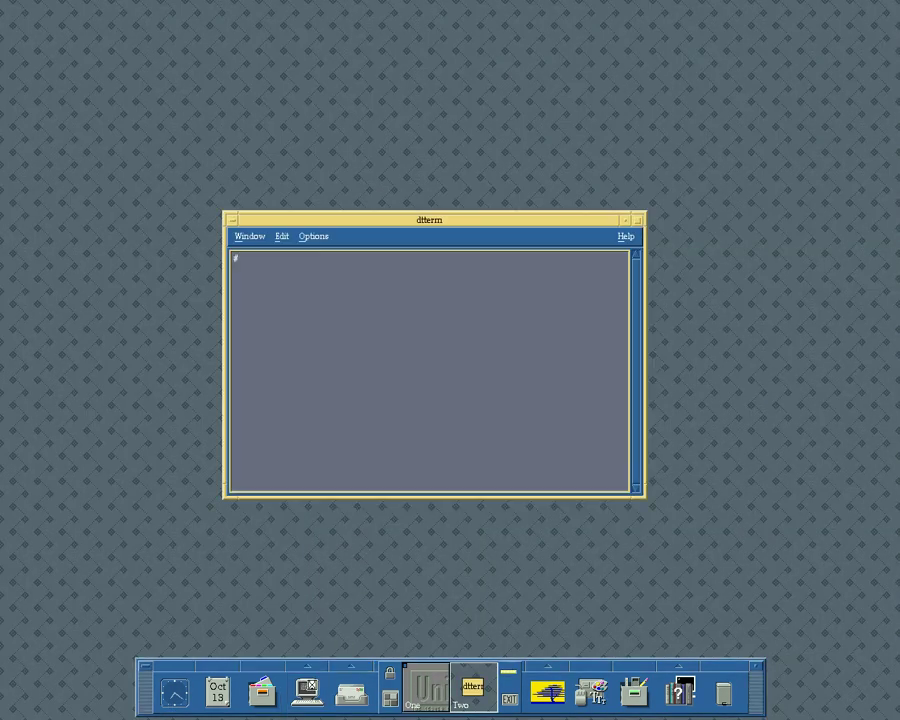
- Return to workspace One and browse the Mail and Personal Applications subpanels
click(418, 700)
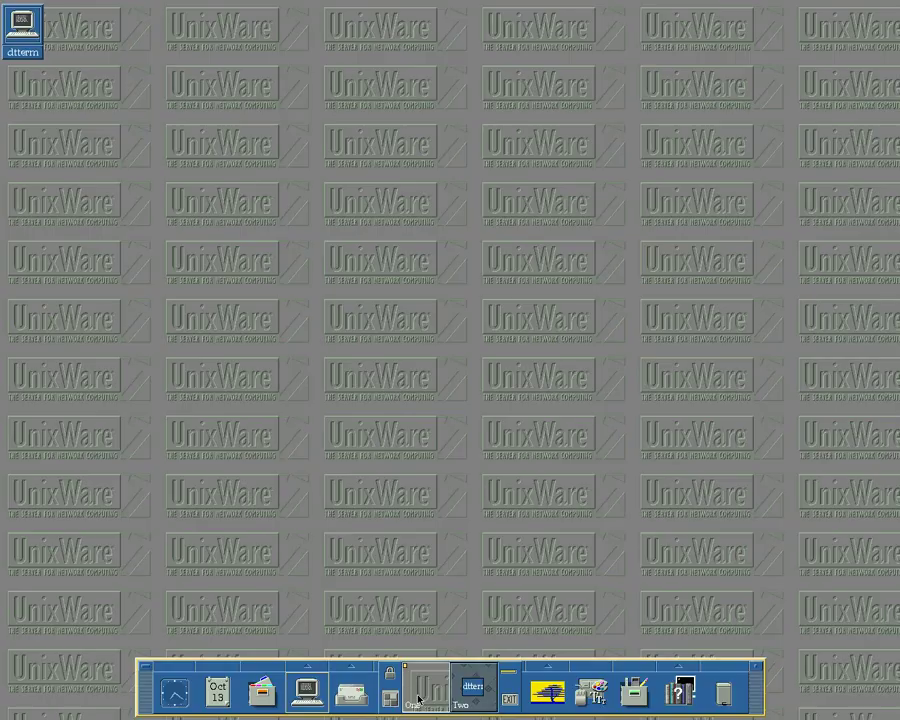
click(481, 690)
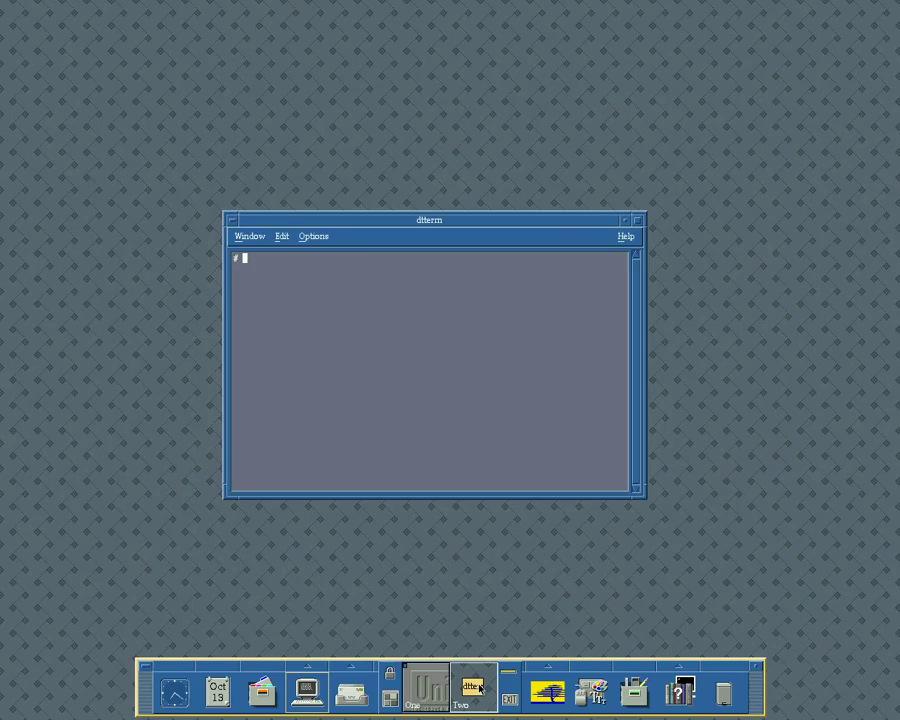
click(424, 686)
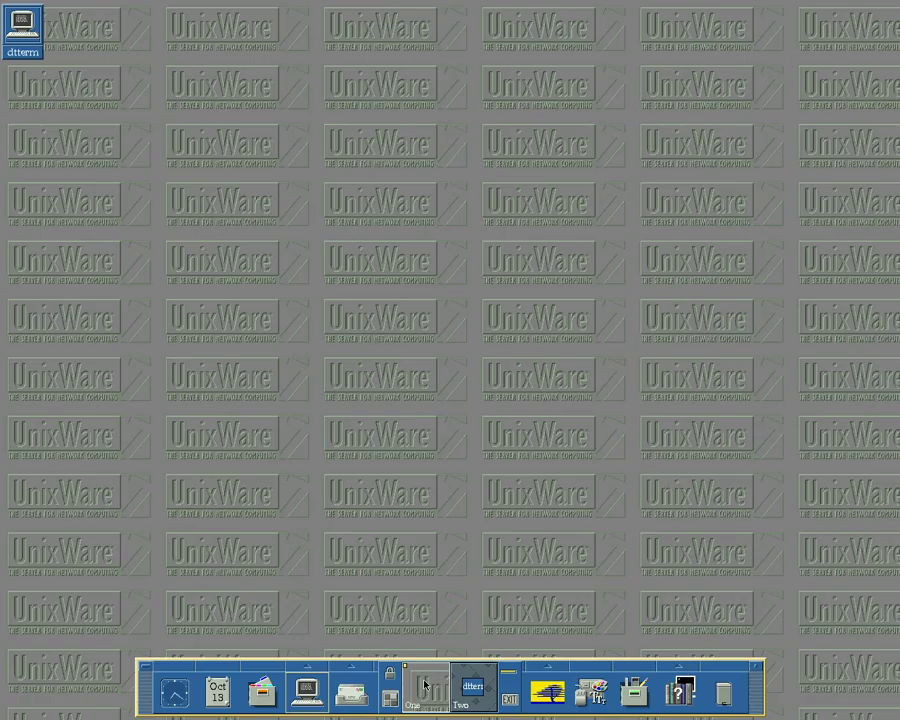
click(352, 667)
click(352, 668)
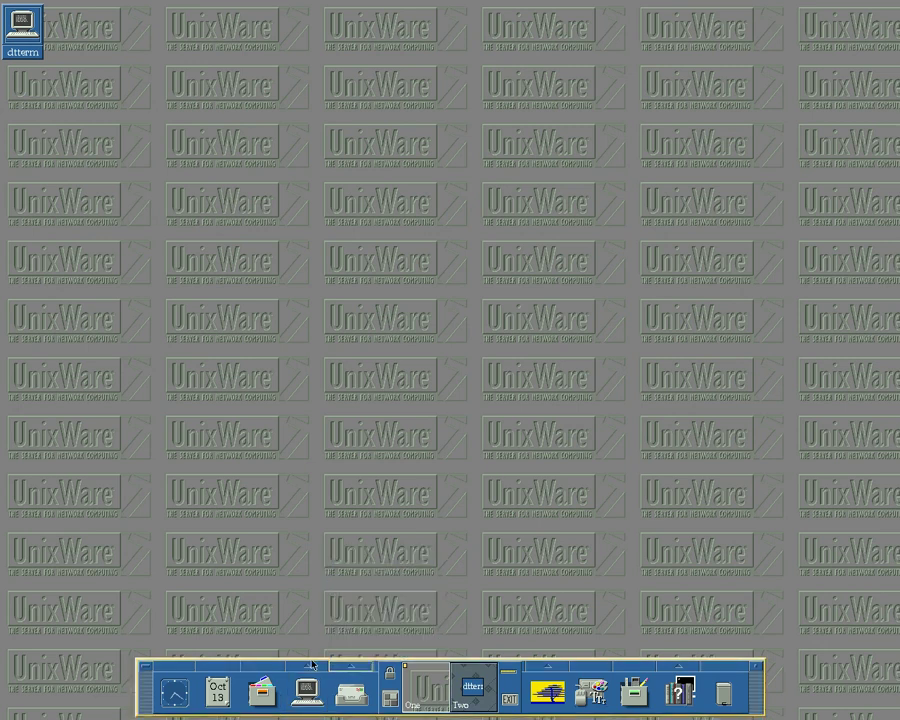
click(310, 666)
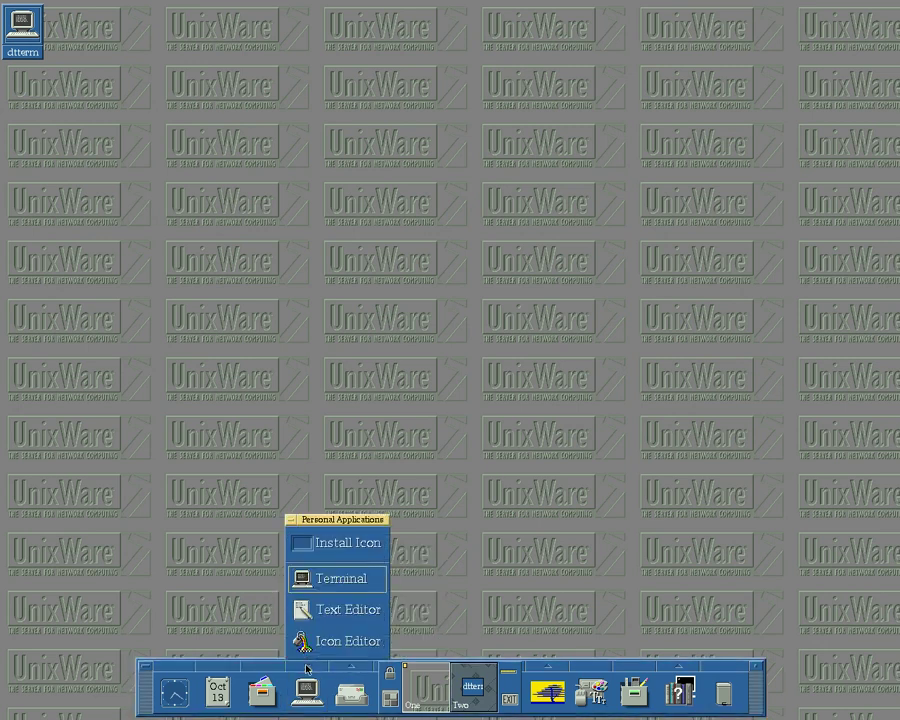
click(307, 666)
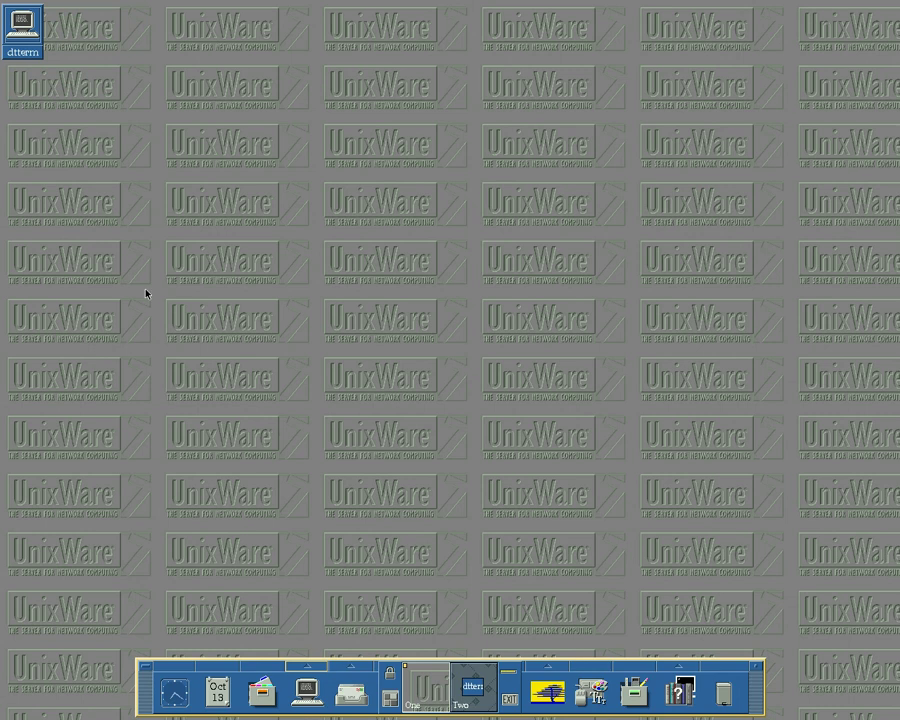
- Log out from the Workspace Menu, choosing OK Save Current to keep the session
right_click(249, 216)
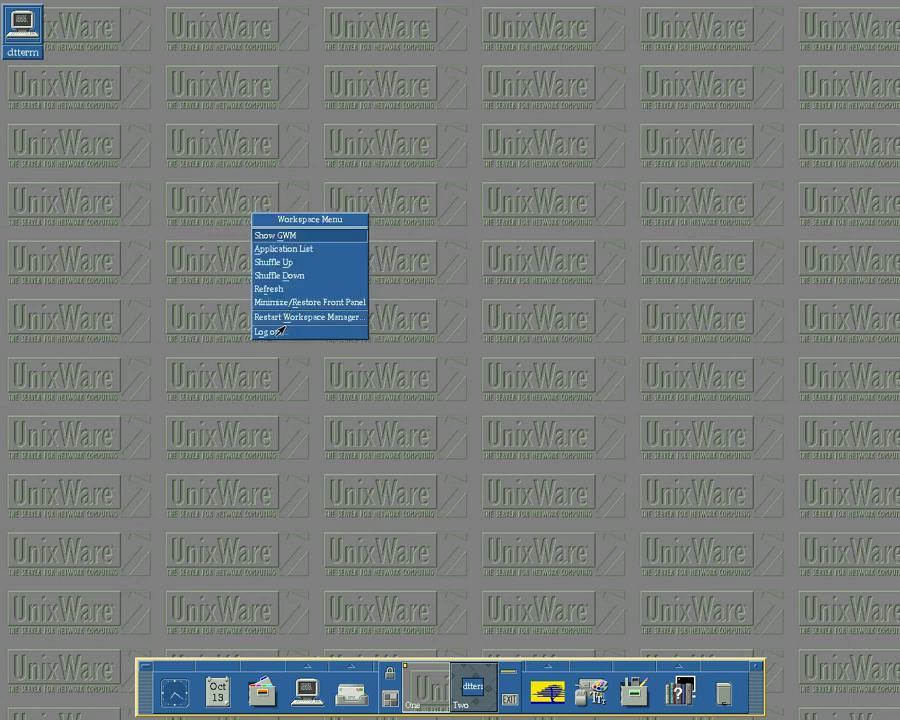
click(281, 331)
click(341, 430)
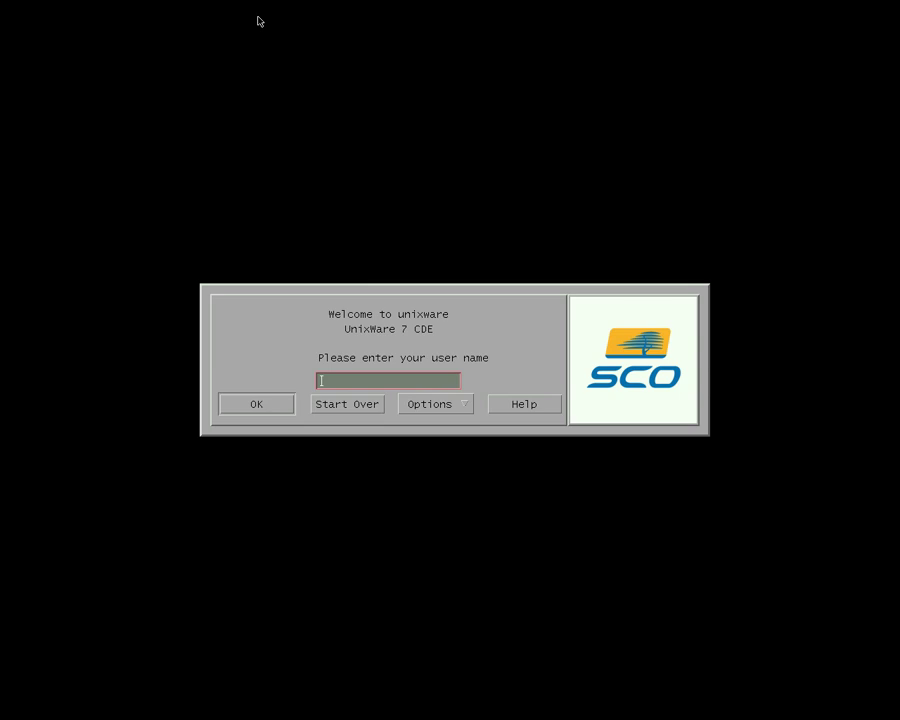
- Switch from the graphical login to the vt03 and vt02 text consoles, ending on vt02
key(ctrl+alt+F2)
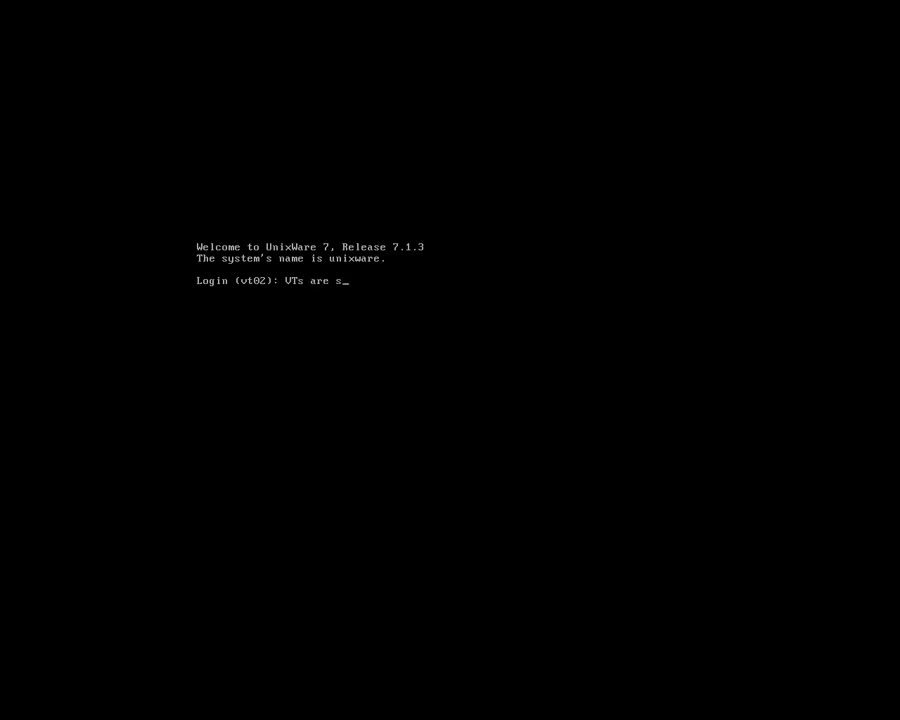
text(VTs are supporte)
key(ctrl+alt+F3)
key(alt+F2)
- Log in as root and run shutdown -y -g0 for an immediate shutdown
key(BackSpace)
key(BackSpace)
key(BackSpace)
key(BackSpace)
key(BackSpace)
key(BackSpace)
key(BackSpace)
key(BackSpace)
key(BackSpace)
key(BackSpace)
key(BackSpace)
key(BackSpace)
key(BackSpace)
key(BackSpace)
key(BackSpace)
key(BackSpace)
key(BackSpace)
key(BackSpace)
key(BackSpace)
key(BackSpace)
text(root)
key(Return)
key(Return)
key(Return)
text(shutdwo)
key(BackSpace)
key(BackSpace)
text(own -y -g0)
key(Return)
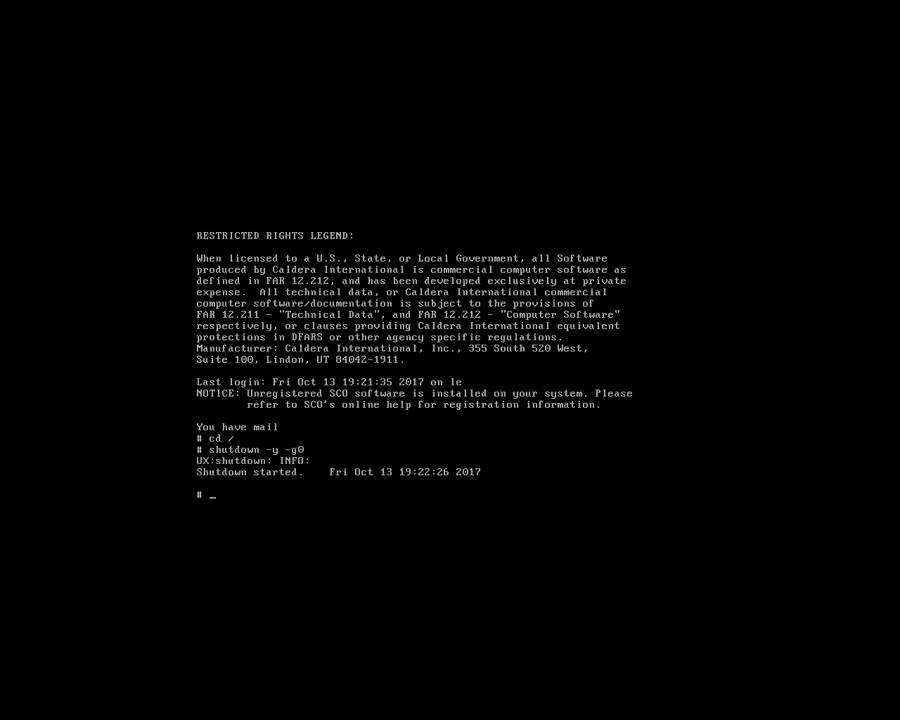